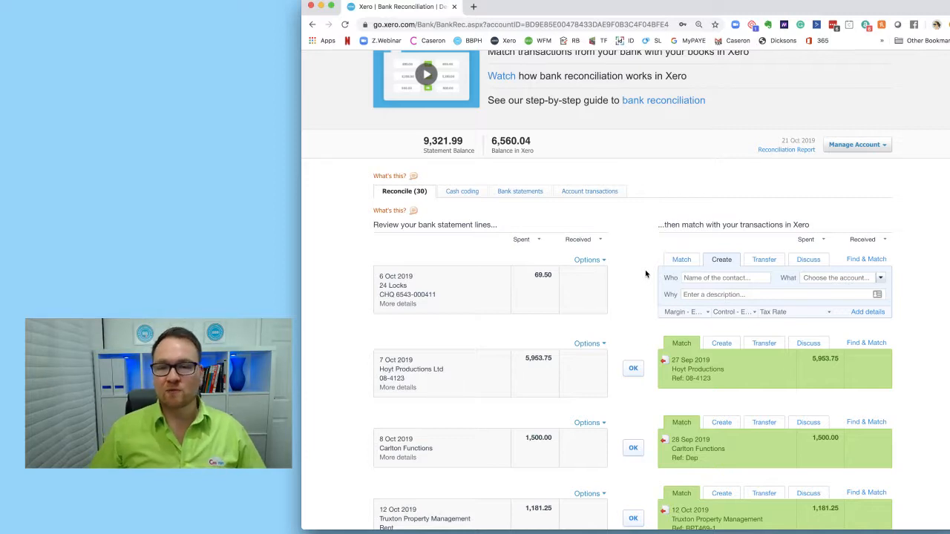
- Scroll through the bank statement lines awaiting reconciliation and review their suggested matches
{"action": "scroll", "coordinate": [645, 274], "scroll_direction": "up", "scroll_amount": 4}
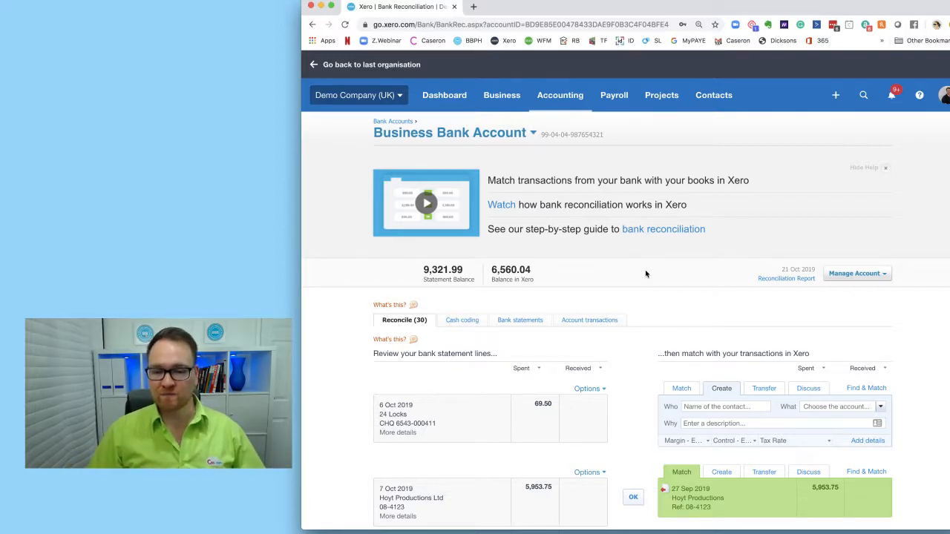
{"action": "scroll", "coordinate": [645, 274], "scroll_direction": "down", "scroll_amount": 4}
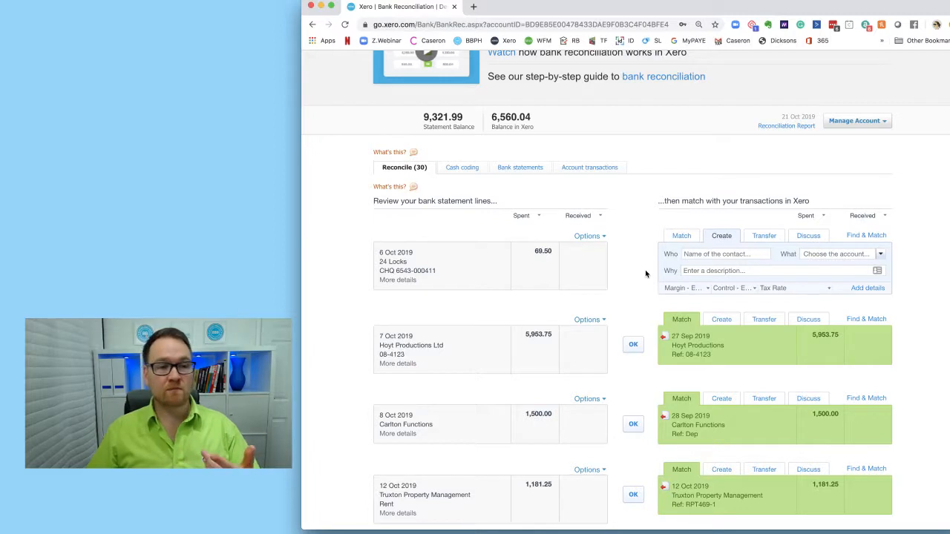
{"action": "scroll", "coordinate": [637, 273], "scroll_direction": "up", "scroll_amount": 1}
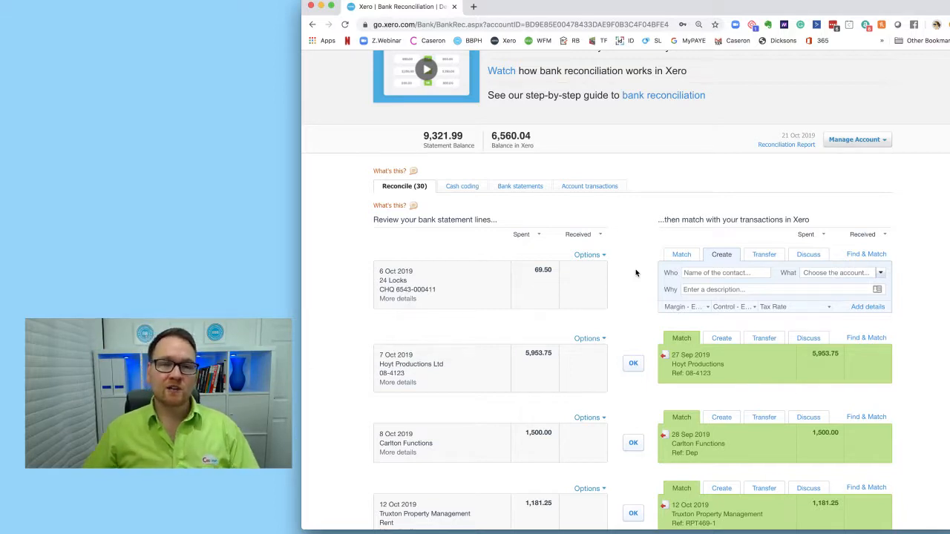
{"action": "scroll", "coordinate": [635, 273], "scroll_direction": "up", "scroll_amount": 1}
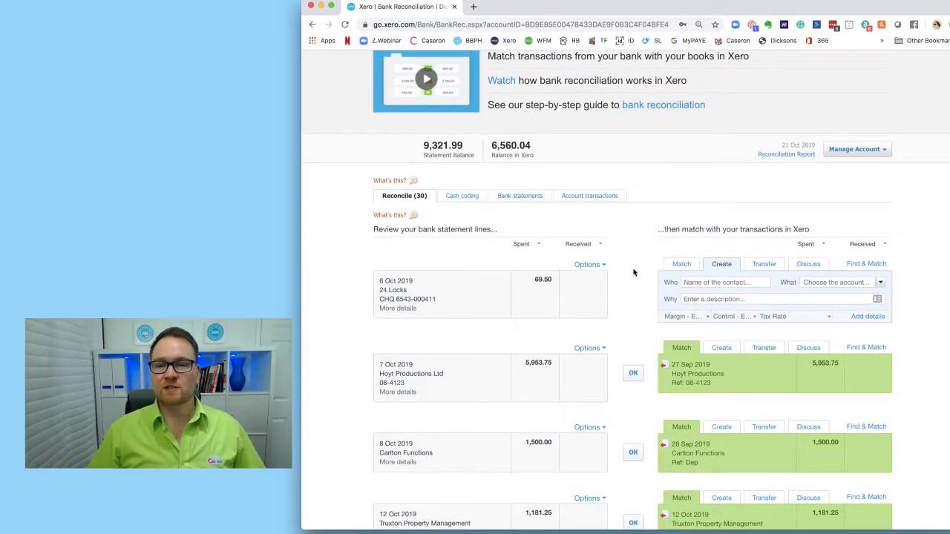
{"action": "scroll", "coordinate": [633, 273], "scroll_direction": "down", "scroll_amount": 3}
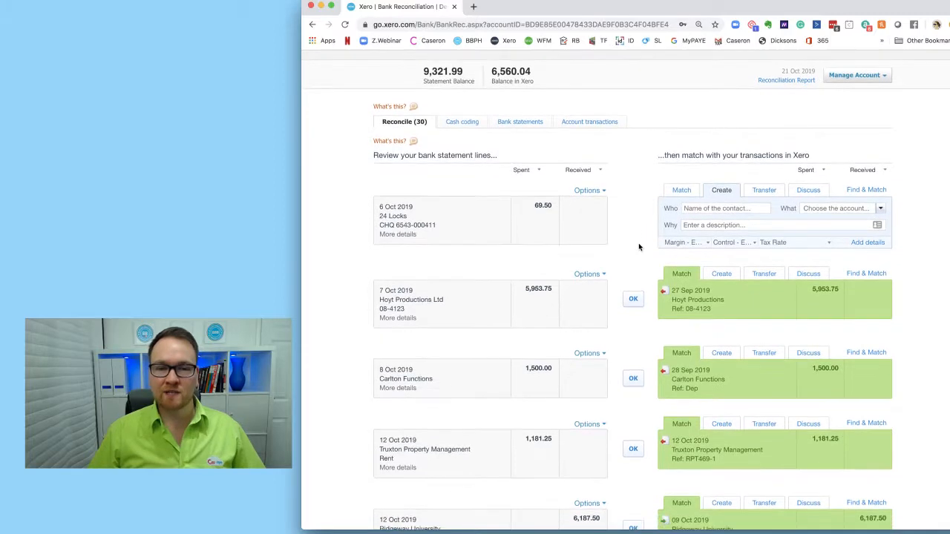
{"action": "scroll", "coordinate": [639, 249], "scroll_direction": "down", "scroll_amount": 3}
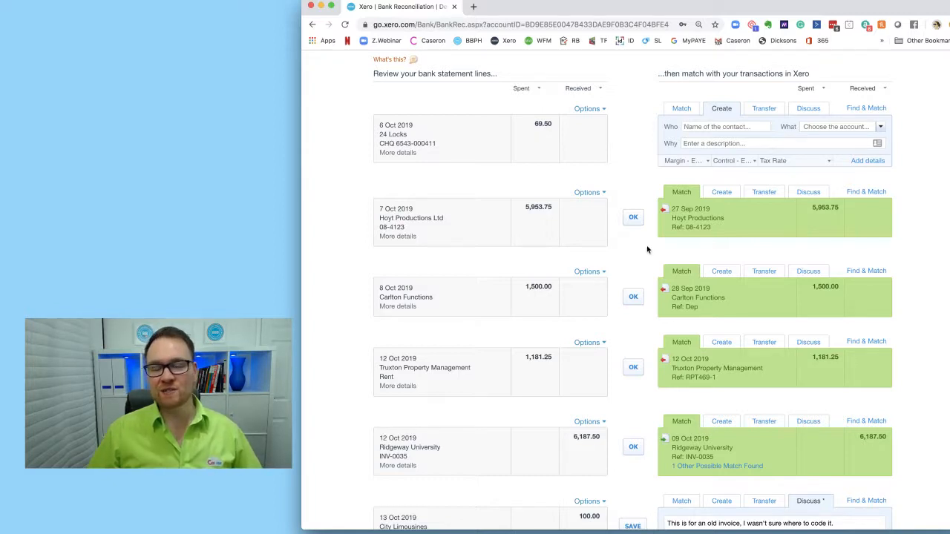
{"action": "scroll", "coordinate": [642, 250], "scroll_direction": "down", "scroll_amount": 3}
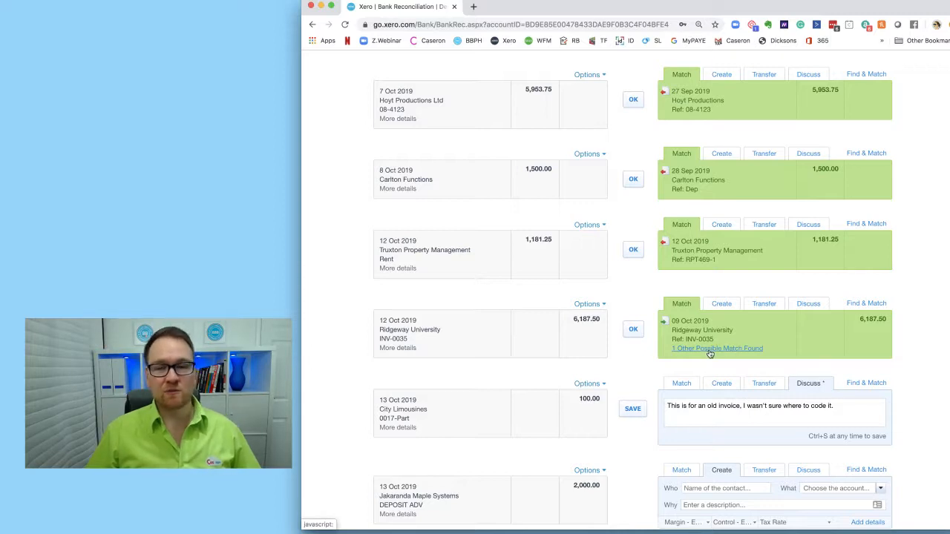
{"action": "scroll", "coordinate": [611, 276], "scroll_direction": "up", "scroll_amount": 1}
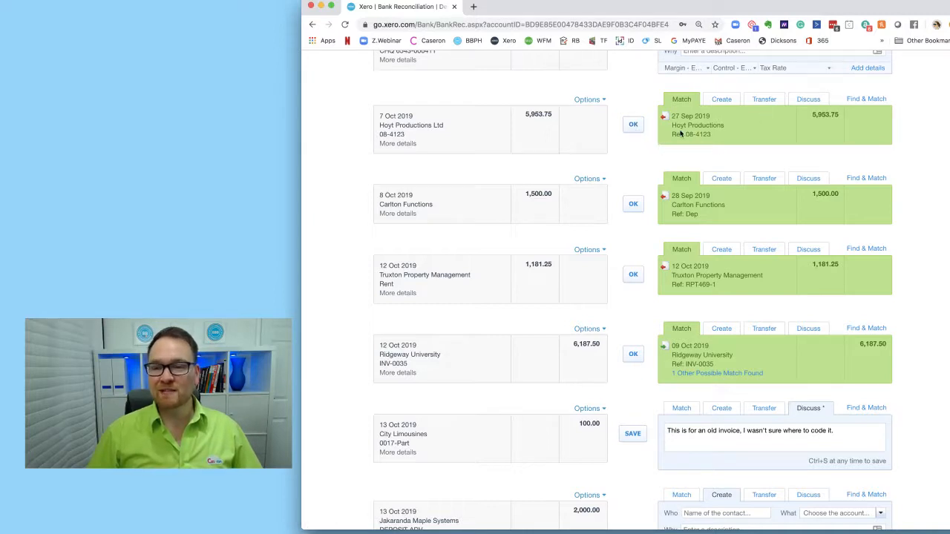
- Confirm the suggested matches for the Hoyt Productions and Carlton Functions statement lines
{"action": "left_click_drag", "start_coordinate": [682, 132], "coordinate": [710, 135]}
{"action": "left_click_drag", "start_coordinate": [378, 134], "coordinate": [407, 135]}
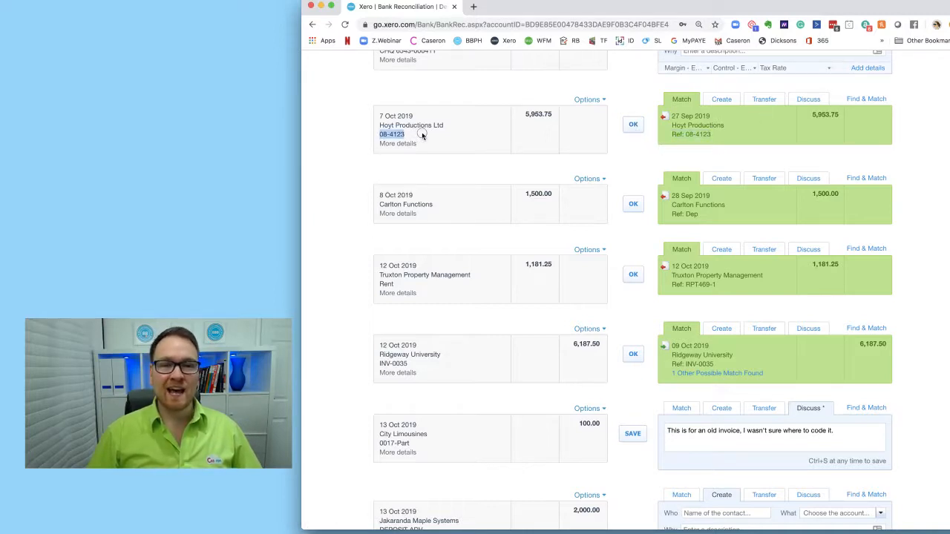
{"action": "left_click", "coordinate": [633, 124]}
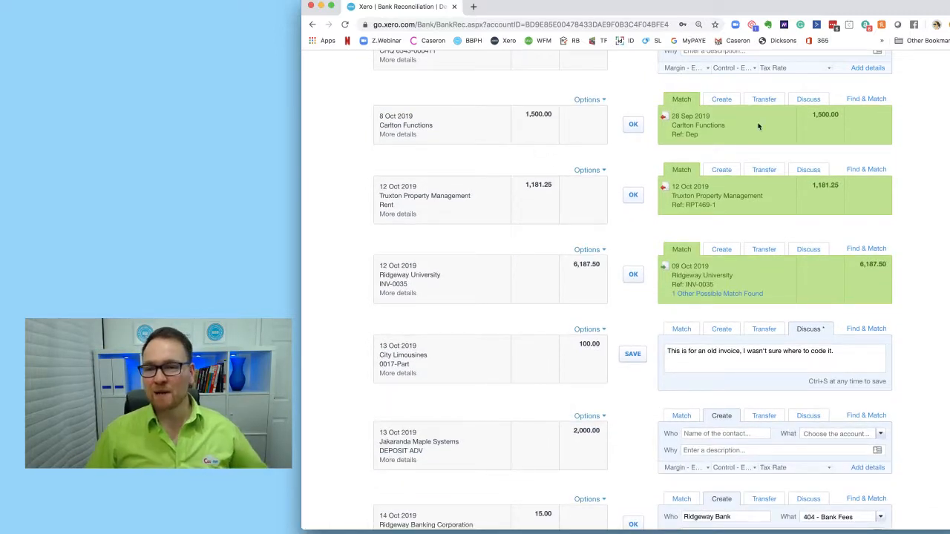
{"action": "left_click", "coordinate": [633, 125]}
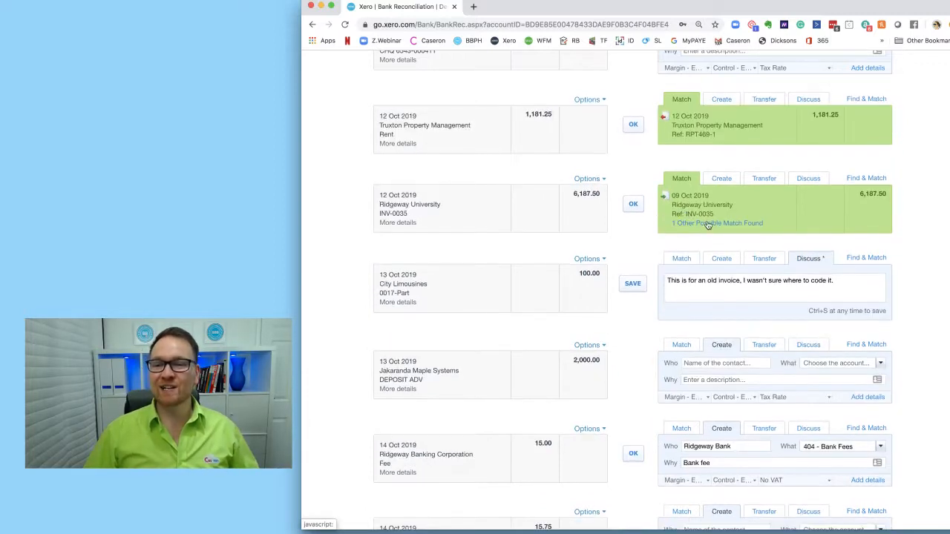
- Open the other possible matches for the Ridgeway University line and reconcile it against the 9 Oct 2019 INV-0035 transaction
{"action": "left_click", "coordinate": [701, 225]}
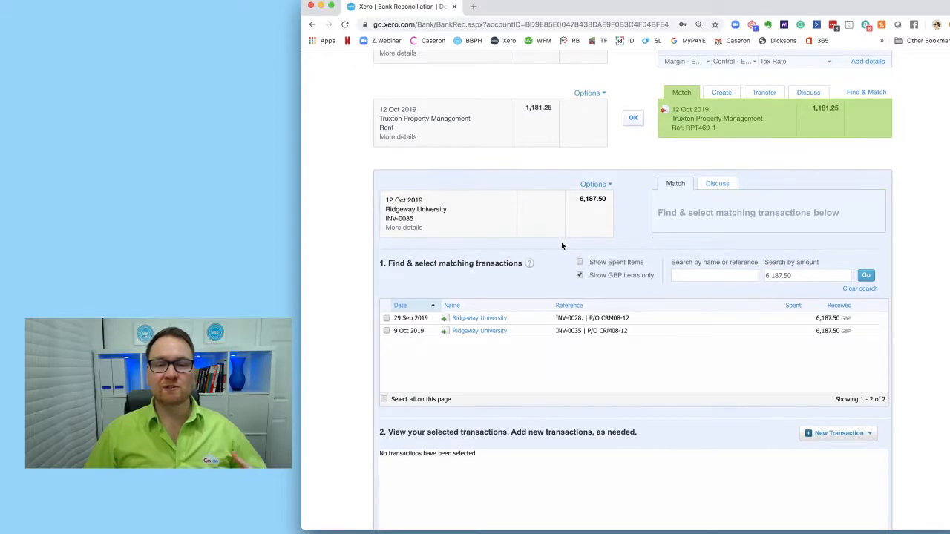
{"action": "left_click_drag", "start_coordinate": [556, 330], "coordinate": [581, 331]}
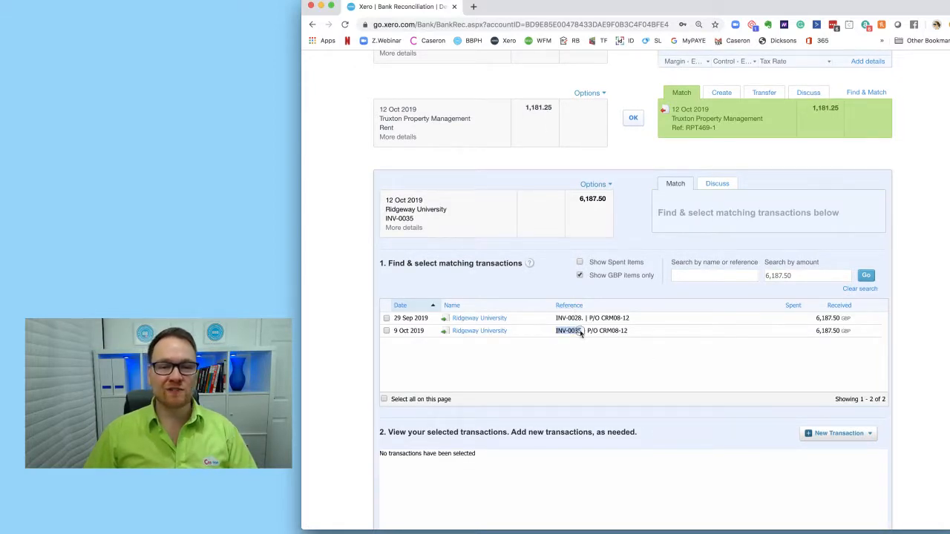
{"action": "left_click_drag", "start_coordinate": [416, 219], "coordinate": [384, 218]}
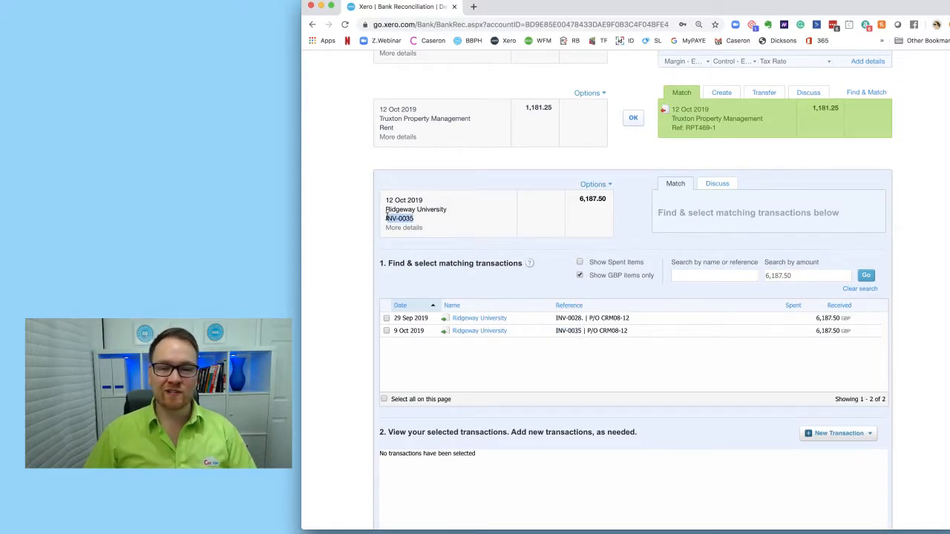
{"action": "left_click", "coordinate": [386, 331]}
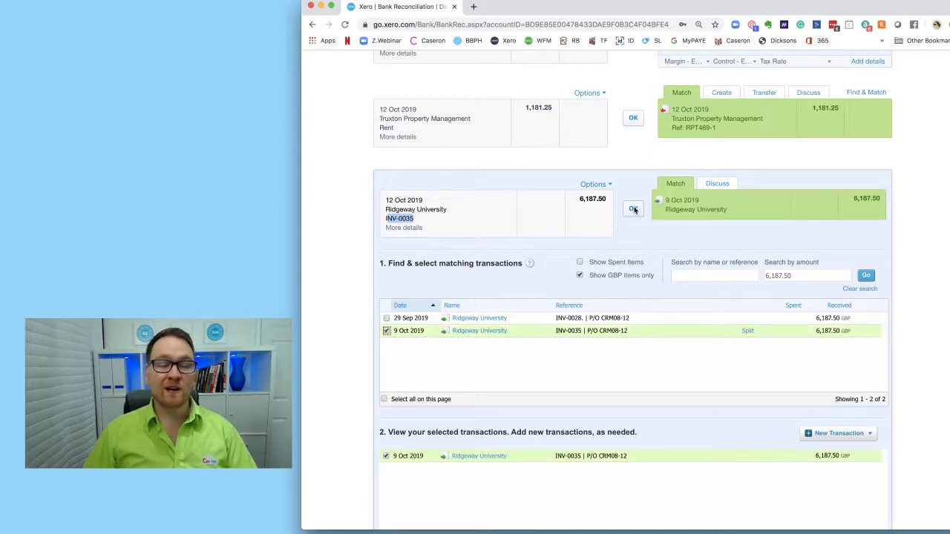
{"action": "left_click", "coordinate": [633, 209]}
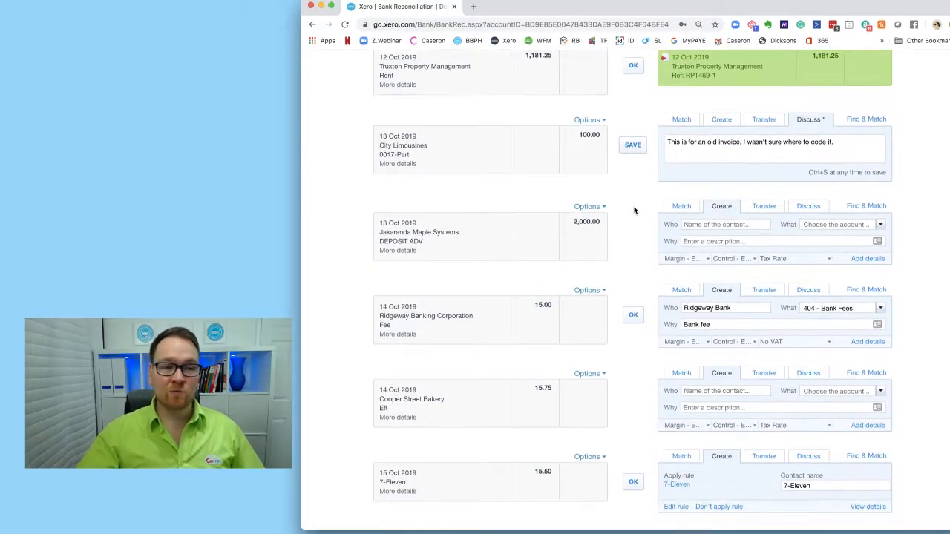
- Open Find & Match for the Jakaranda Maple Systems deposit line and search by name for jak
{"action": "scroll", "coordinate": [635, 211], "scroll_direction": "up", "scroll_amount": 1}
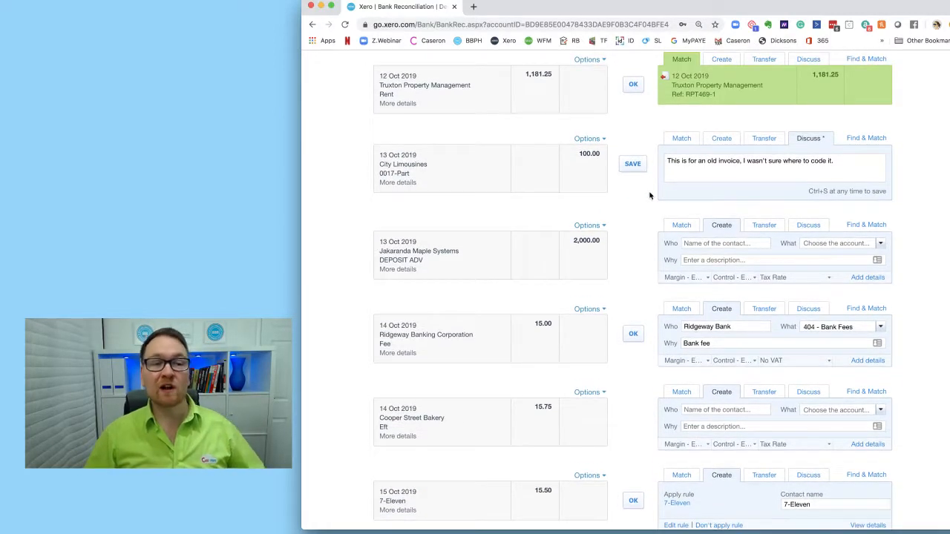
{"action": "left_click_drag", "start_coordinate": [419, 173], "coordinate": [384, 173]}
{"action": "left_click", "coordinate": [580, 183]}
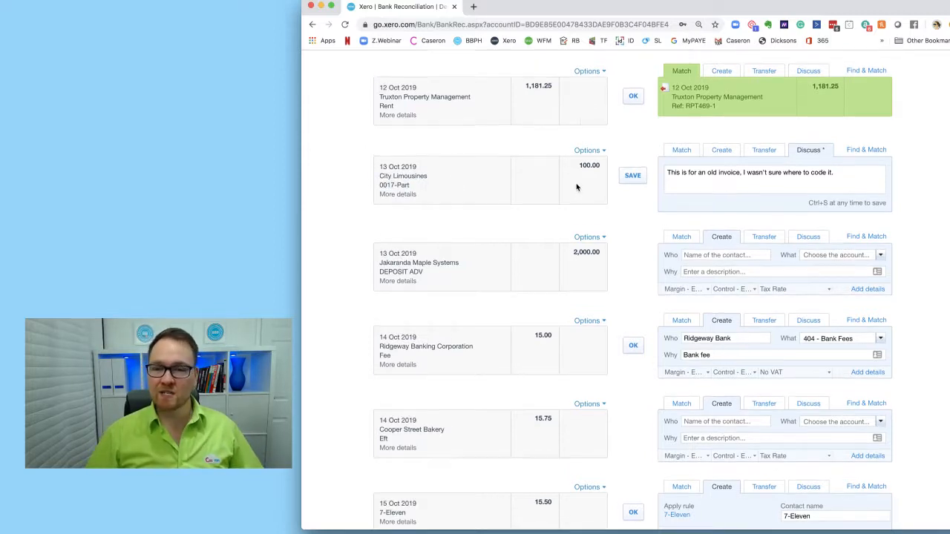
{"action": "scroll", "coordinate": [577, 185], "scroll_direction": "up", "scroll_amount": 5}
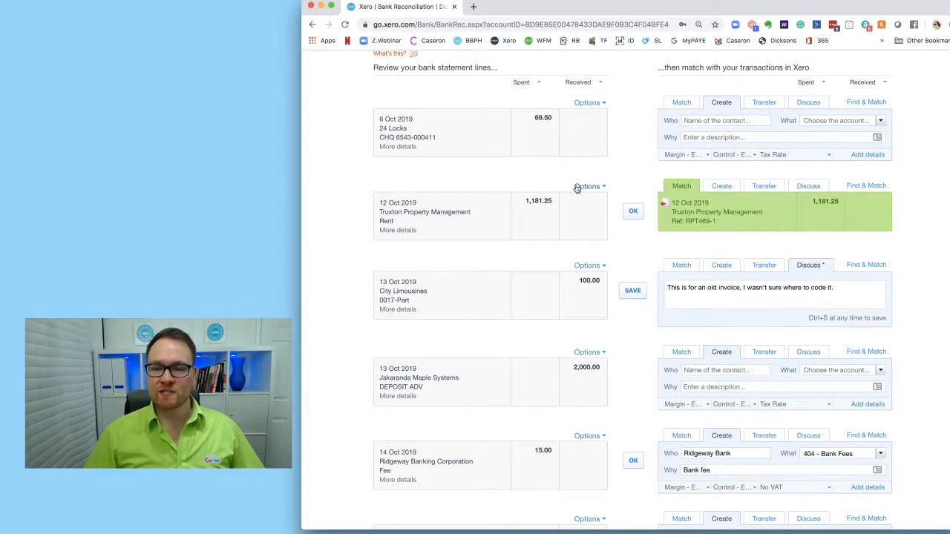
{"action": "scroll", "coordinate": [577, 187], "scroll_direction": "down", "scroll_amount": 3}
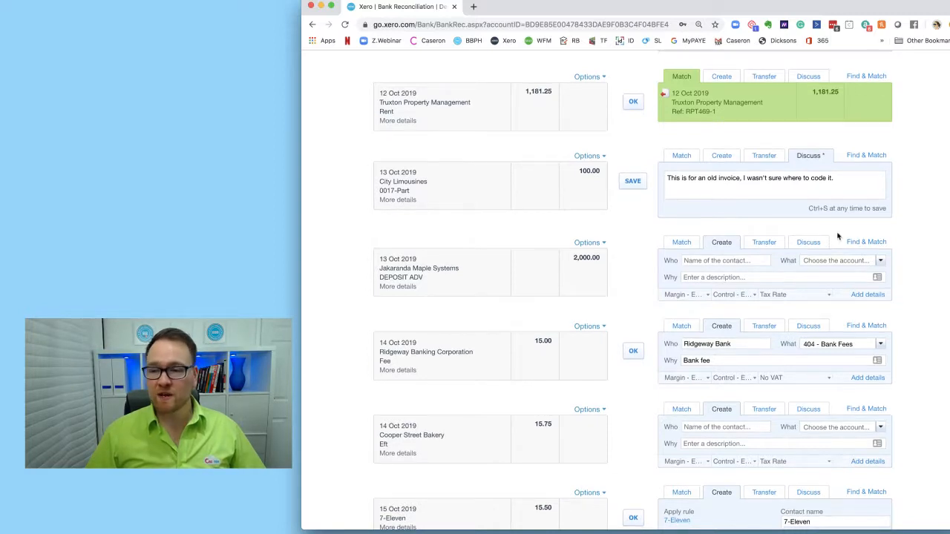
{"action": "left_click", "coordinate": [883, 245]}
{"action": "scroll", "coordinate": [717, 259], "scroll_direction": "down", "scroll_amount": 2}
{"action": "left_click", "coordinate": [712, 247]}
{"action": "type", "text": "jak"}
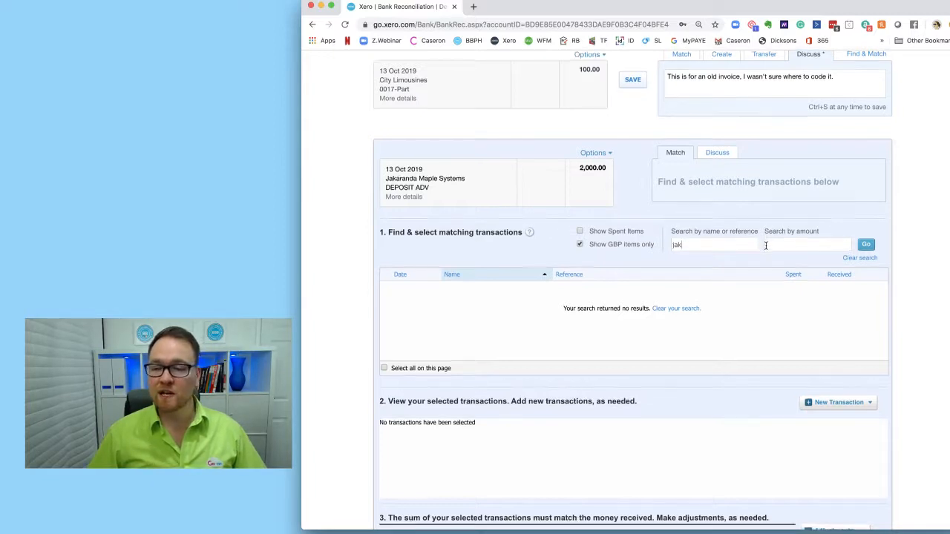
- Add a new Receive Money transaction for the deposit and set it to be received as an Overpayment
{"action": "scroll", "coordinate": [765, 249], "scroll_direction": "down", "scroll_amount": 1}
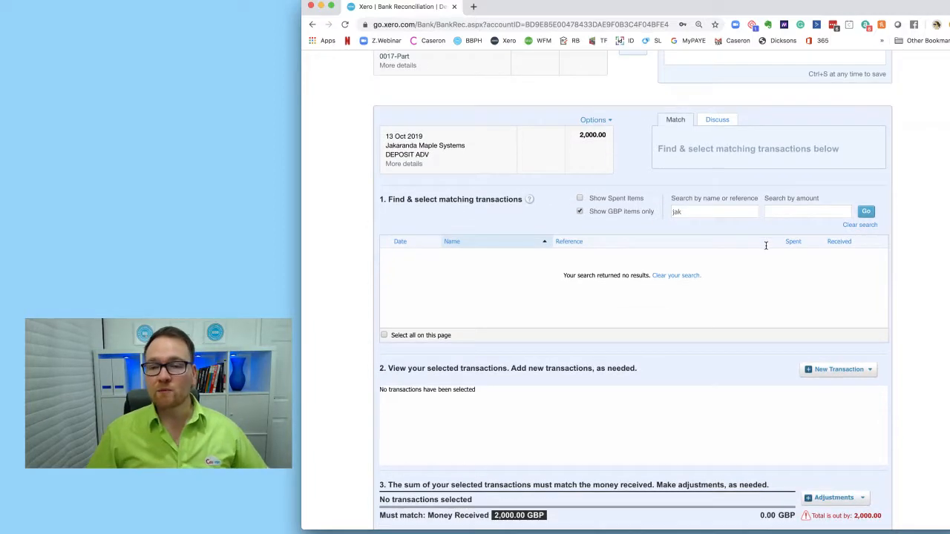
{"action": "left_click", "coordinate": [855, 371]}
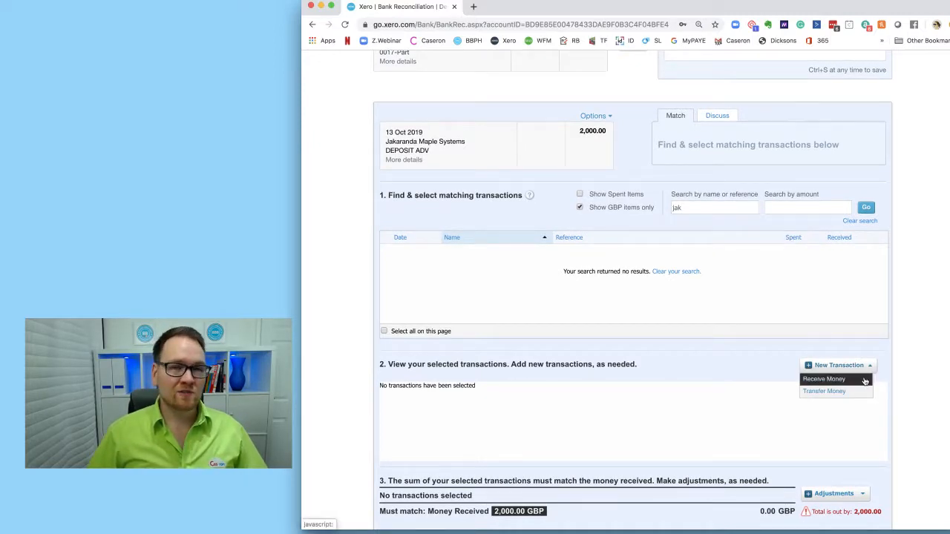
{"action": "left_click", "coordinate": [865, 381]}
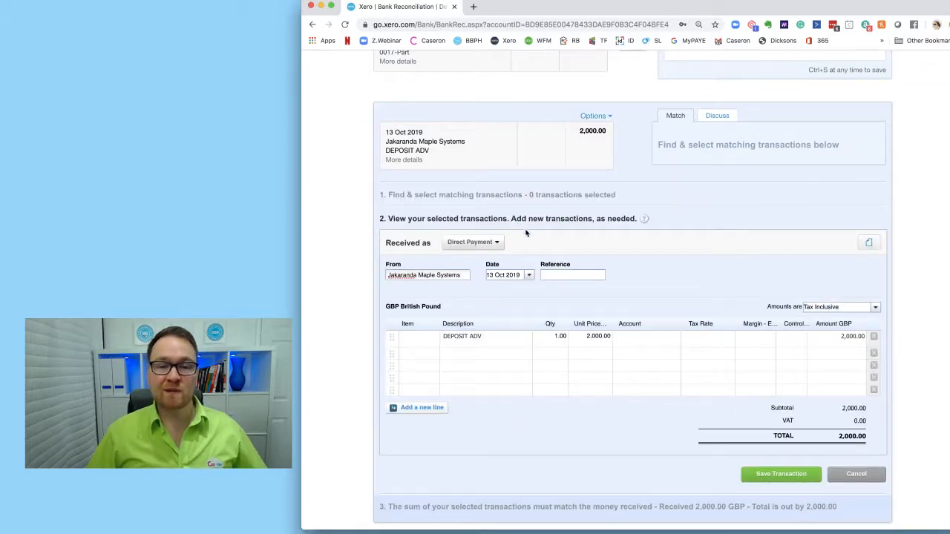
{"action": "left_click", "coordinate": [475, 242]}
{"action": "left_click", "coordinate": [473, 281]}
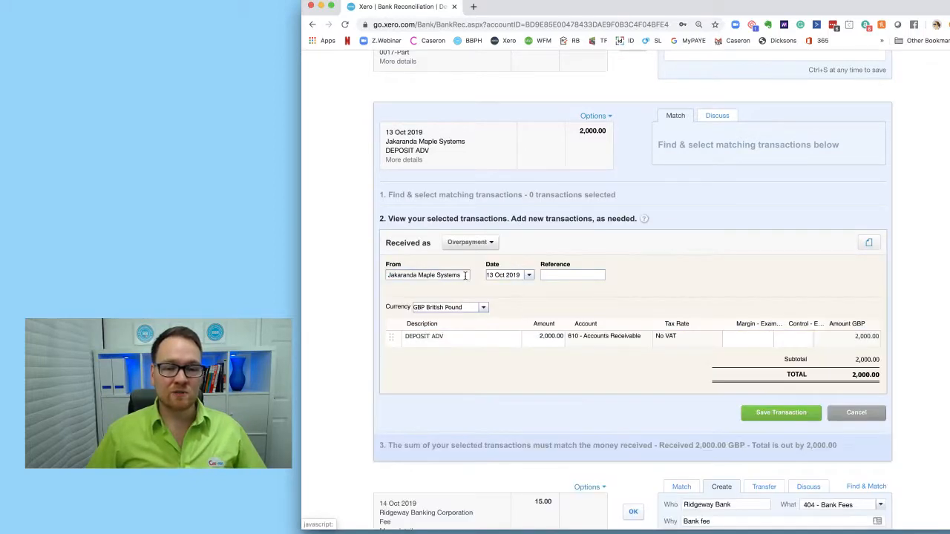
- Set the payer to a new contact named Jakaranda and the reference to Payment - Deposit
{"action": "type", "text": "Jaka"}
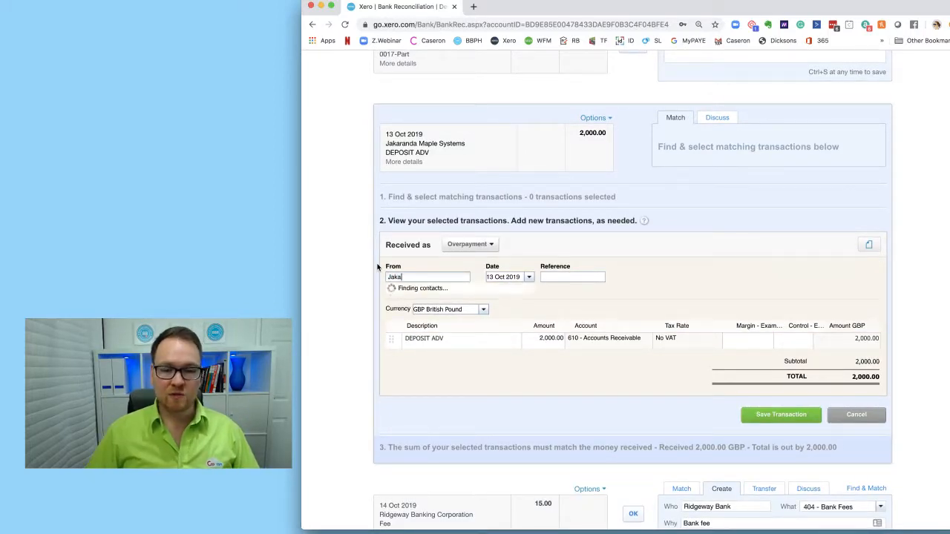
{"action": "type", "text": "randa"}
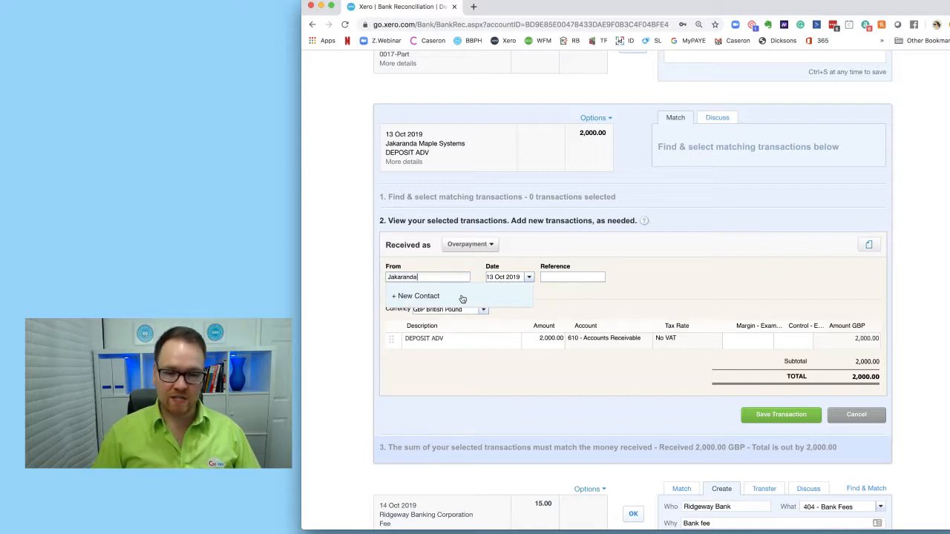
{"action": "left_click", "coordinate": [462, 297]}
{"action": "left_click", "coordinate": [560, 279]}
{"action": "type", "text": "Payment - De"}
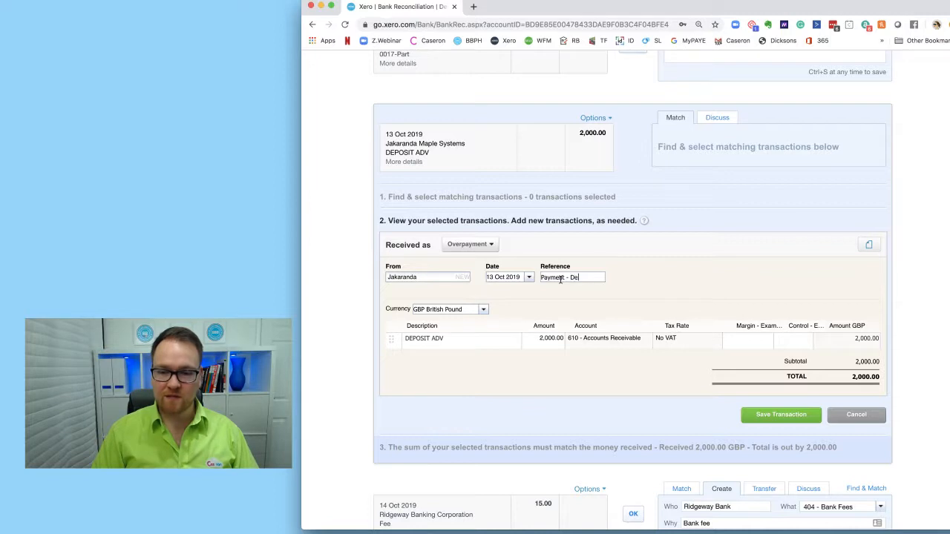
{"action": "type", "text": "posit"}
- Copy the reference into the line description and save the transaction
{"action": "triple_click", "coordinate": [564, 277]}
{"action": "key", "text": "ctrl+c"}
{"action": "left_click", "coordinate": [492, 338]}
{"action": "triple_click", "coordinate": [468, 338]}
{"action": "key", "text": "ctrl+v"}
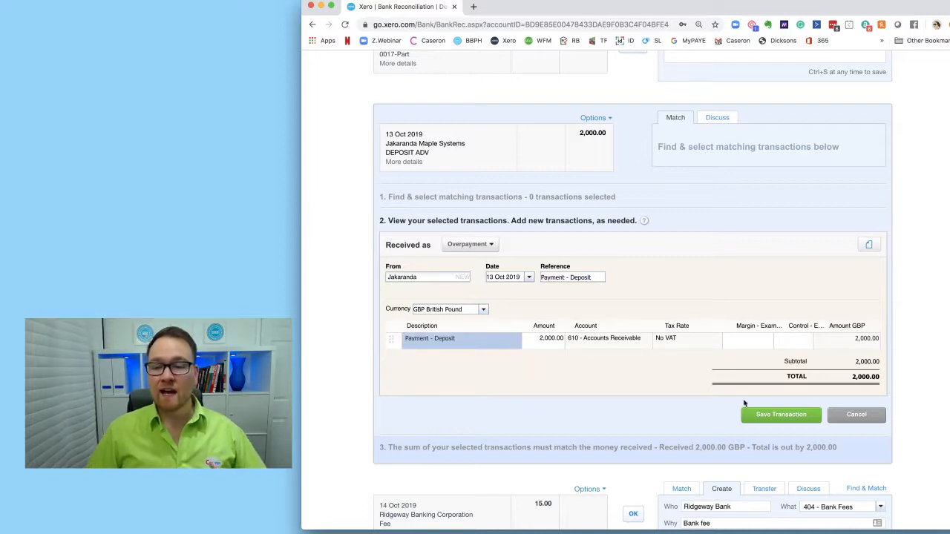
{"action": "left_click", "coordinate": [770, 414]}
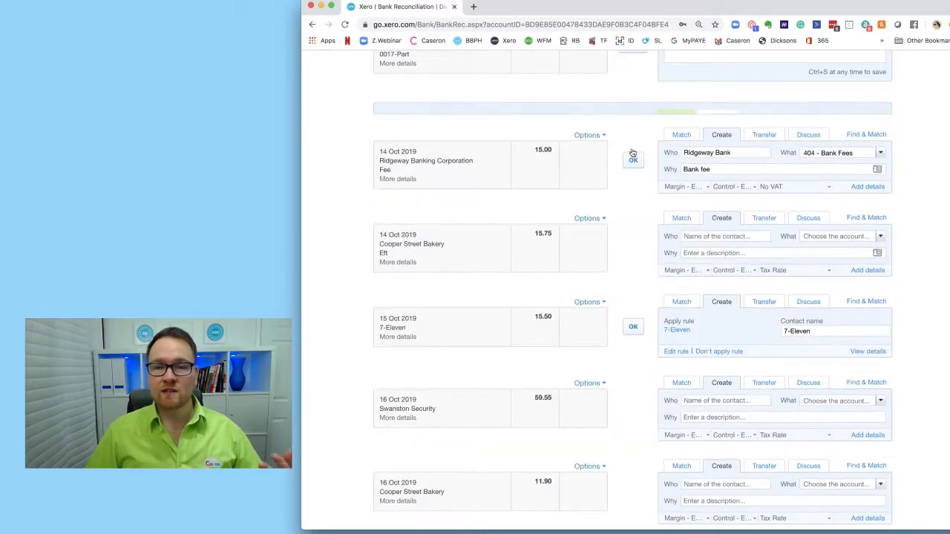
- Open the Contacts list in a new browser tab and switch to it
{"action": "scroll", "coordinate": [633, 152], "scroll_direction": "up", "scroll_amount": 15}
{"action": "left_click", "coordinate": [713, 95]}
{"action": "right_click", "coordinate": [727, 130]}
{"action": "left_click", "coordinate": [742, 130]}
{"action": "key", "text": "ctrl+Tab"}
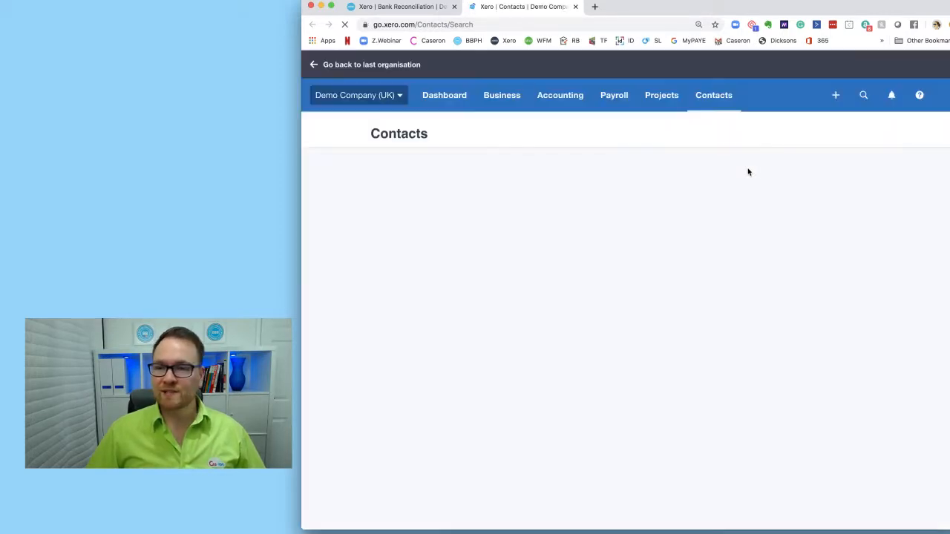
- Search contacts for jaka, open the Jakaranda contact and view its recent invoices report
{"action": "left_click", "coordinate": [777, 212]}
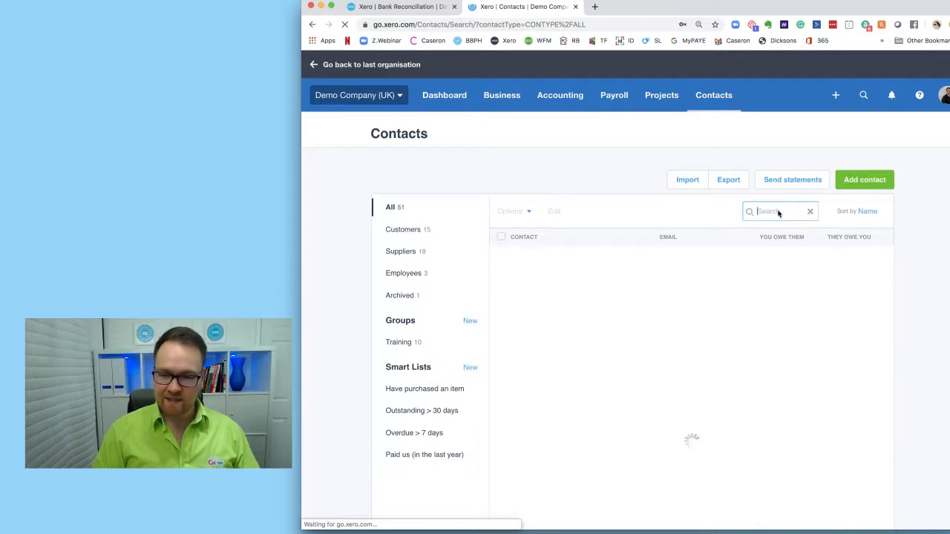
{"action": "type", "text": "jaka"}
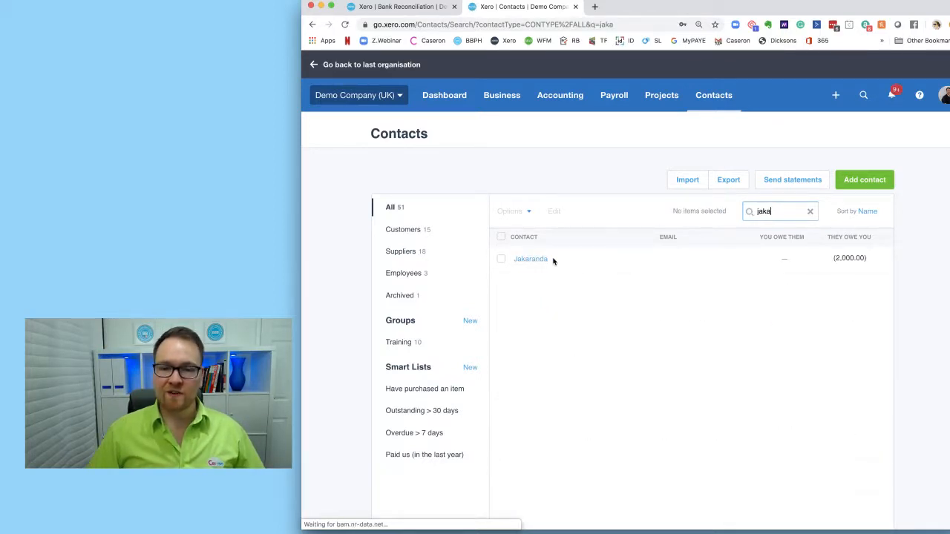
{"action": "left_click", "coordinate": [540, 261]}
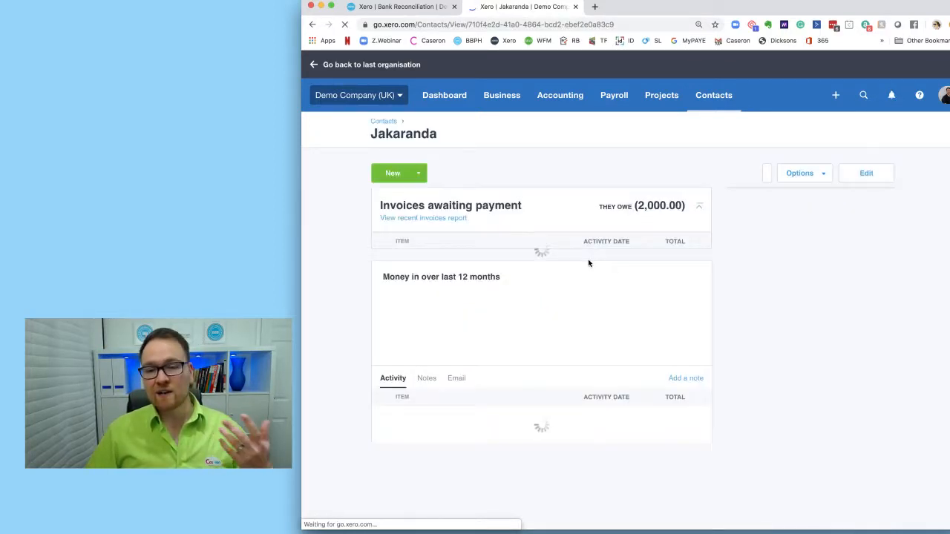
{"action": "left_click", "coordinate": [452, 219]}
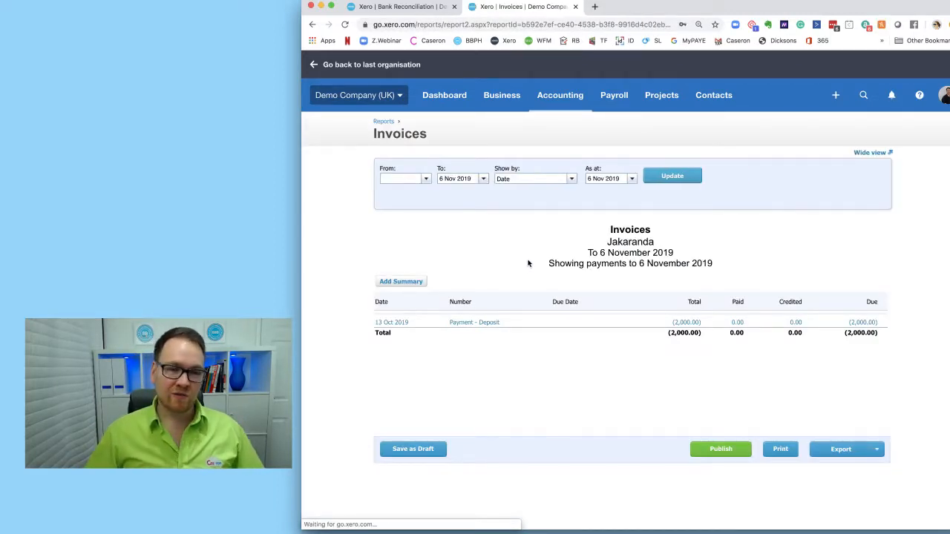
- Return to the bank reconciliation tab and set the Cooper Street Bakery line's payee to a new contact named Cooper
{"action": "left_click", "coordinate": [406, 11]}
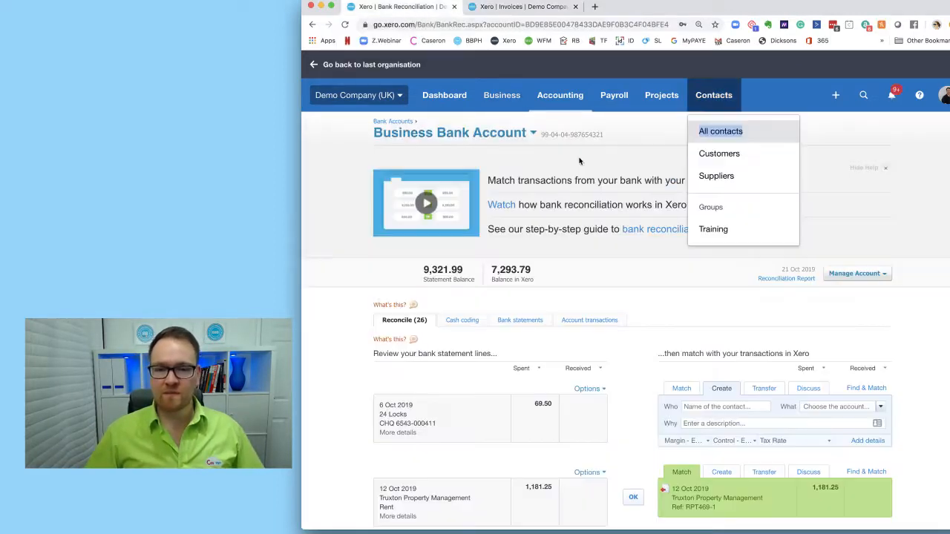
{"action": "scroll", "coordinate": [629, 269], "scroll_direction": "down", "scroll_amount": 2}
{"action": "scroll", "coordinate": [630, 270], "scroll_direction": "down", "scroll_amount": 5}
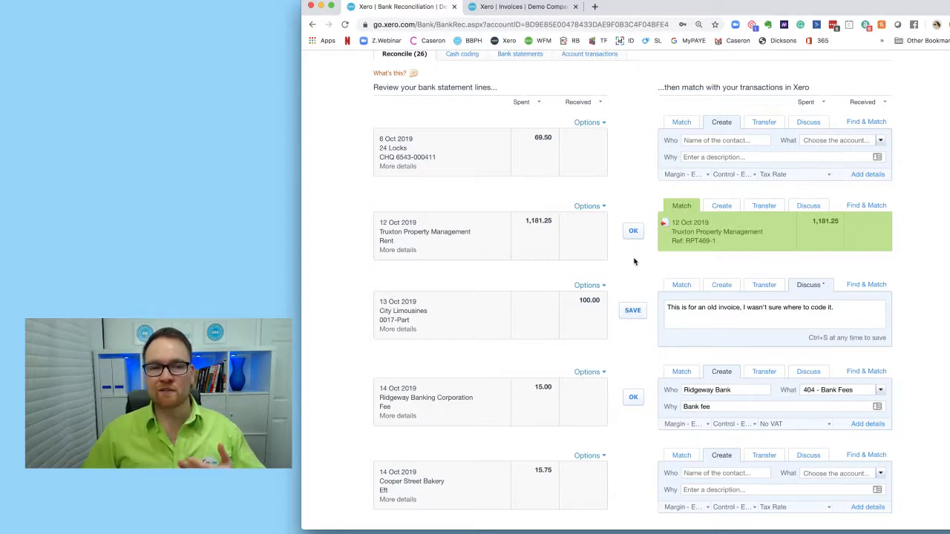
{"action": "scroll", "coordinate": [697, 231], "scroll_direction": "down", "scroll_amount": 4}
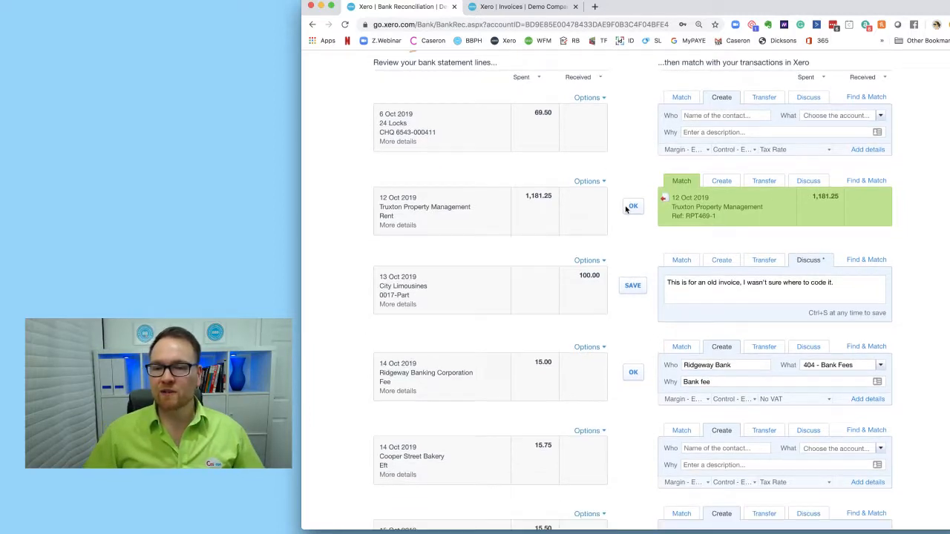
{"action": "scroll", "coordinate": [629, 212], "scroll_direction": "down", "scroll_amount": 1}
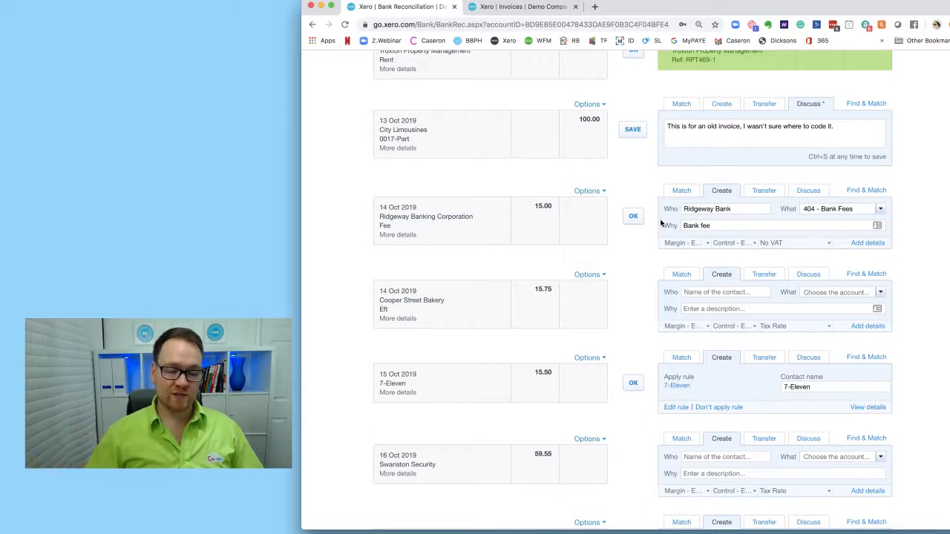
{"action": "scroll", "coordinate": [660, 223], "scroll_direction": "down", "scroll_amount": 2}
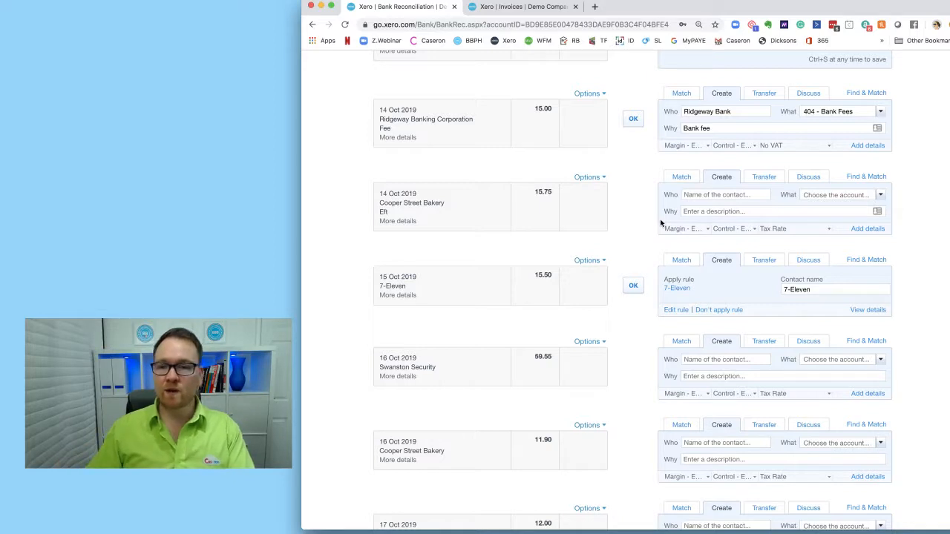
{"action": "left_click", "coordinate": [708, 197]}
{"action": "type", "text": "Cooper"}
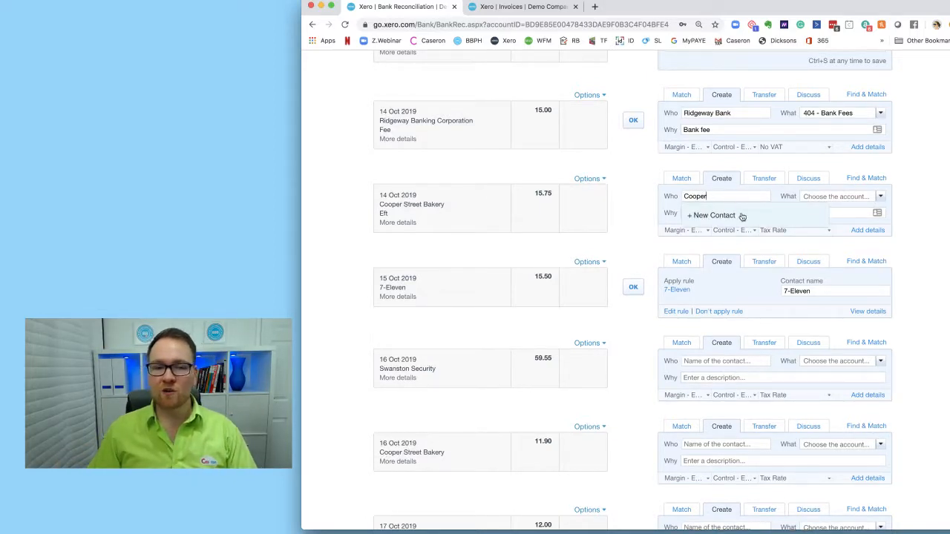
{"action": "left_click", "coordinate": [743, 215]}
- Code the Cooper Street Bakery line to account 429 - General Expenses
{"action": "left_click", "coordinate": [819, 198]}
{"action": "type", "text": "gener"}
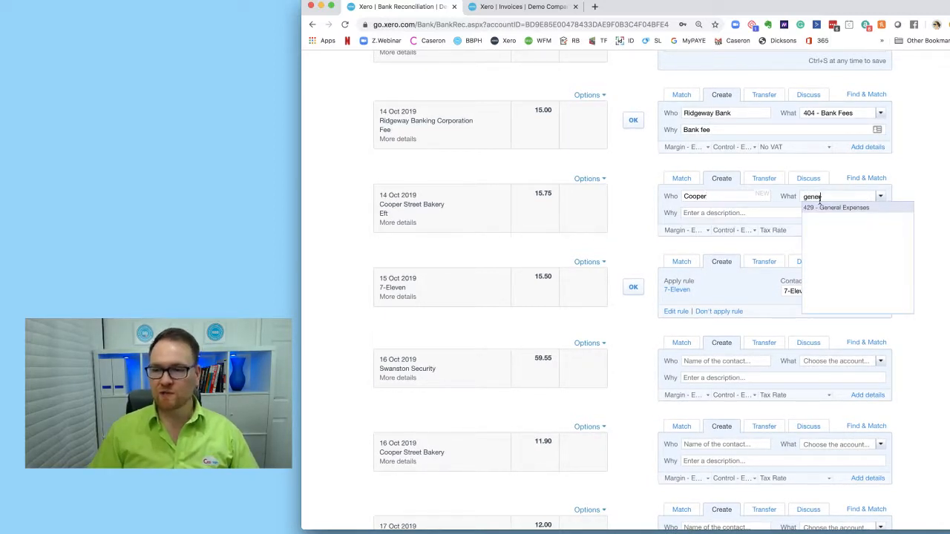
{"action": "left_click_drag", "start_coordinate": [823, 197], "coordinate": [800, 195]}
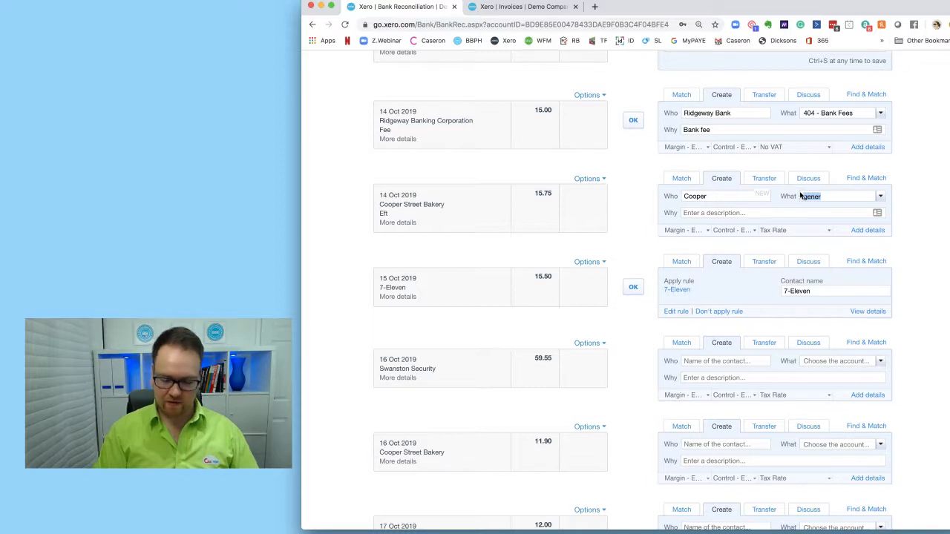
{"action": "type", "text": "40"}
{"action": "key", "text": "BackSpace"}
{"action": "key", "text": "BackSpace"}
{"action": "type", "text": "gene"}
{"action": "left_click", "coordinate": [824, 208]}
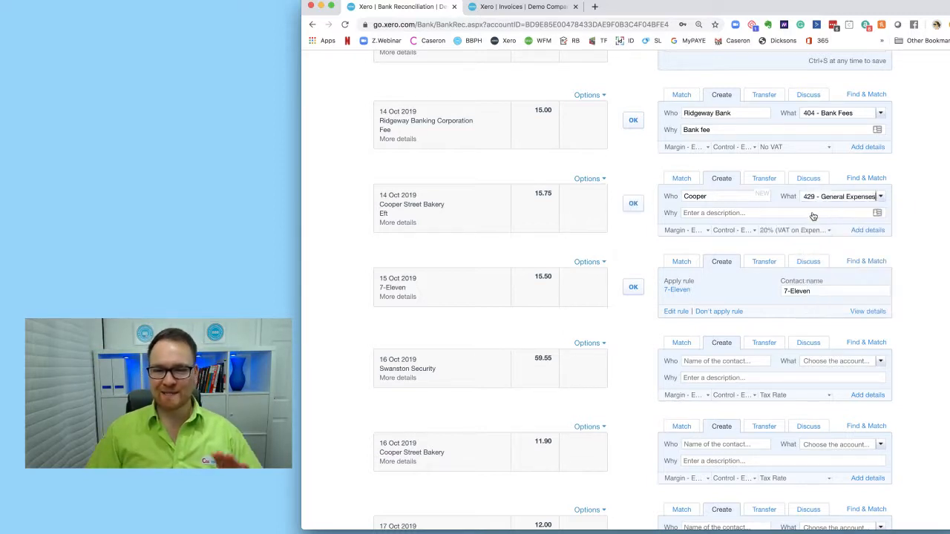
{"action": "left_click", "coordinate": [780, 213]}
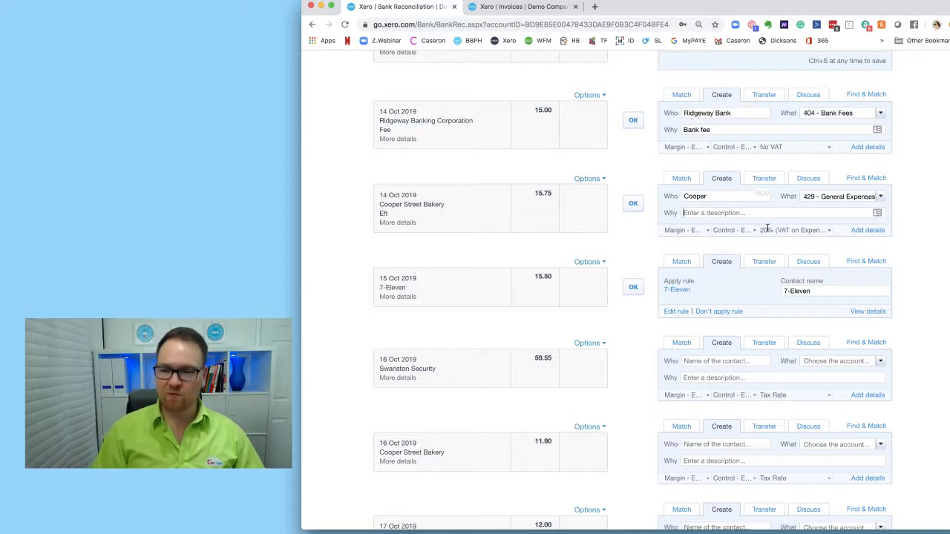
{"action": "key", "text": "super+equal"}
{"action": "key", "text": "super+equal"}
{"action": "key", "text": "super+equal"}
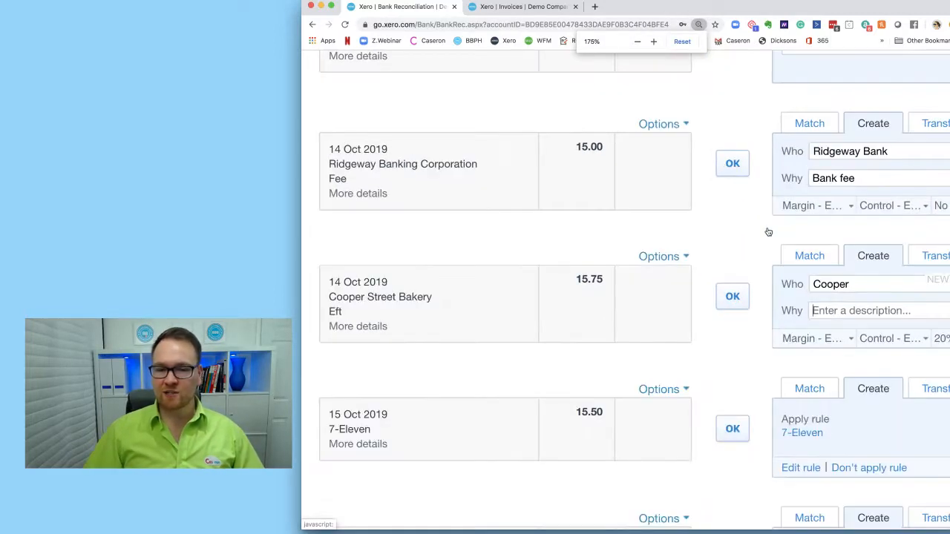
{"action": "scroll", "coordinate": [459, 269], "scroll_direction": "right", "scroll_amount": 5}
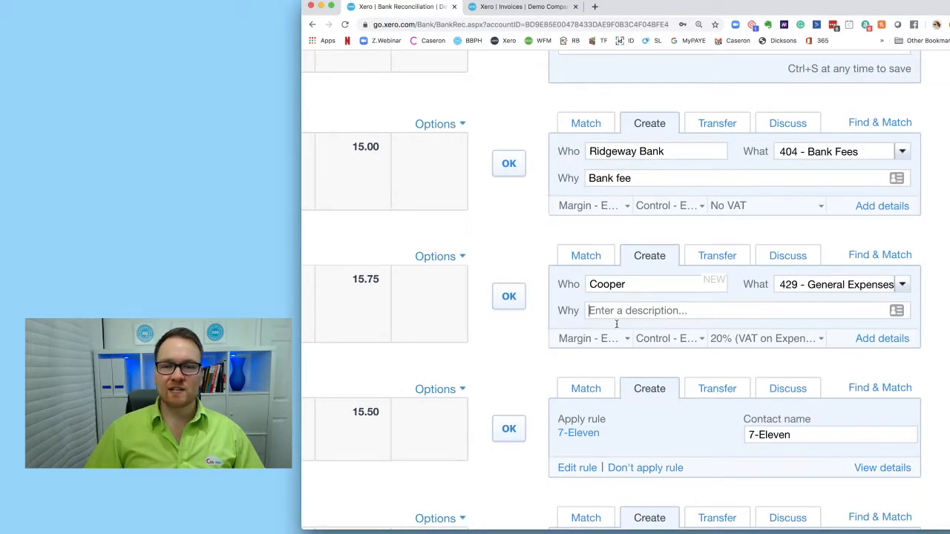
{"action": "left_click", "coordinate": [821, 340]}
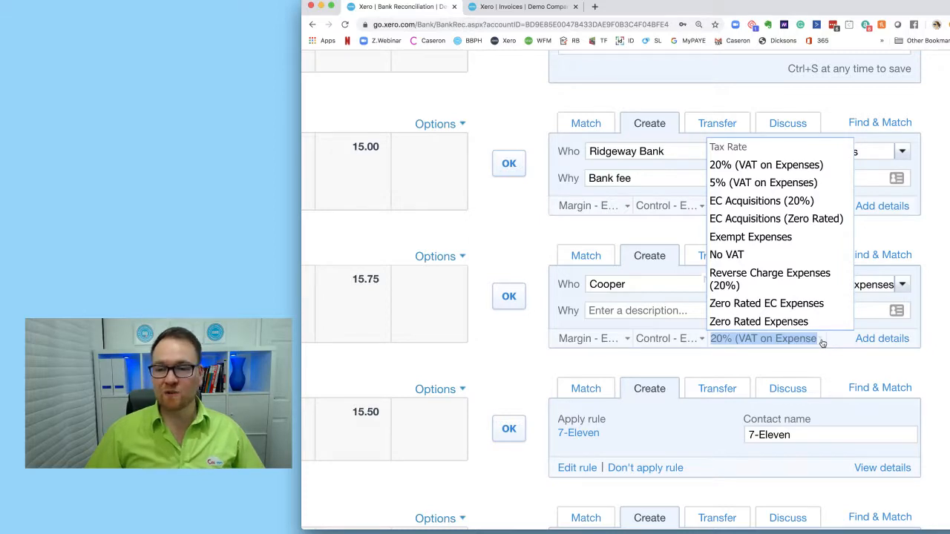
{"action": "left_click", "coordinate": [880, 255]}
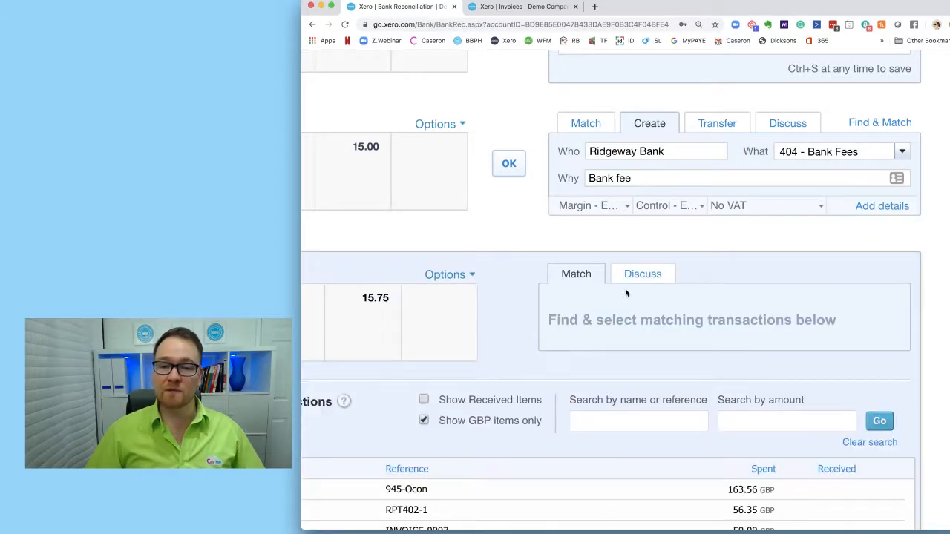
{"action": "scroll", "coordinate": [772, 324], "scroll_direction": "down", "scroll_amount": 1}
{"action": "scroll", "coordinate": [772, 324], "scroll_direction": "down", "scroll_amount": 10}
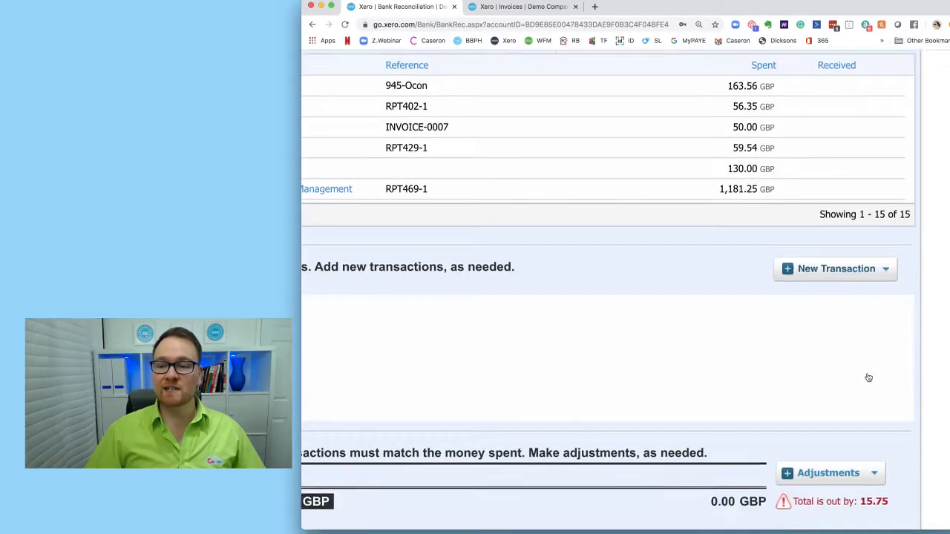
{"action": "scroll", "coordinate": [879, 445], "scroll_direction": "down", "scroll_amount": 3}
{"action": "left_click", "coordinate": [883, 453]}
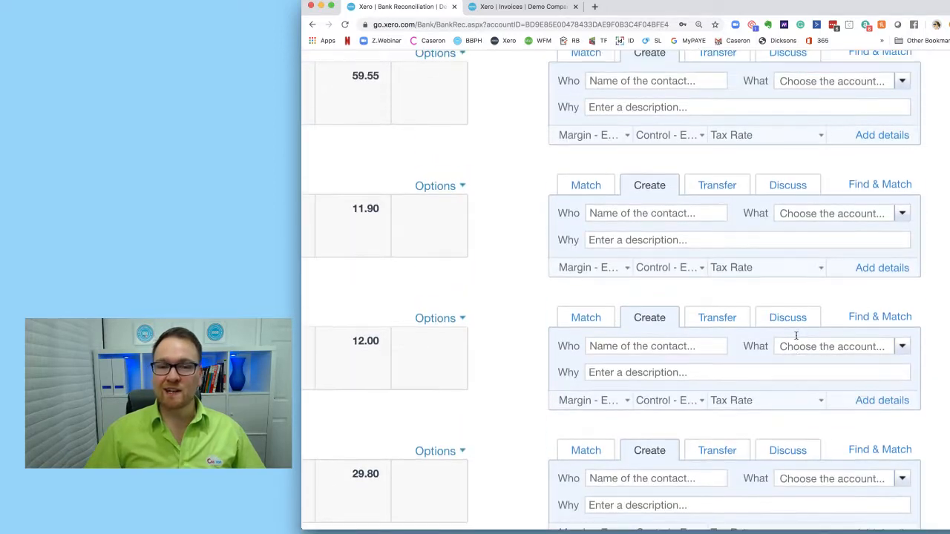
{"action": "scroll", "coordinate": [806, 300], "scroll_direction": "up", "scroll_amount": 4}
{"action": "scroll", "coordinate": [790, 263], "scroll_direction": "down", "scroll_amount": 5}
{"action": "scroll", "coordinate": [791, 264], "scroll_direction": "down", "scroll_amount": 3}
{"action": "key", "text": "super+minus"}
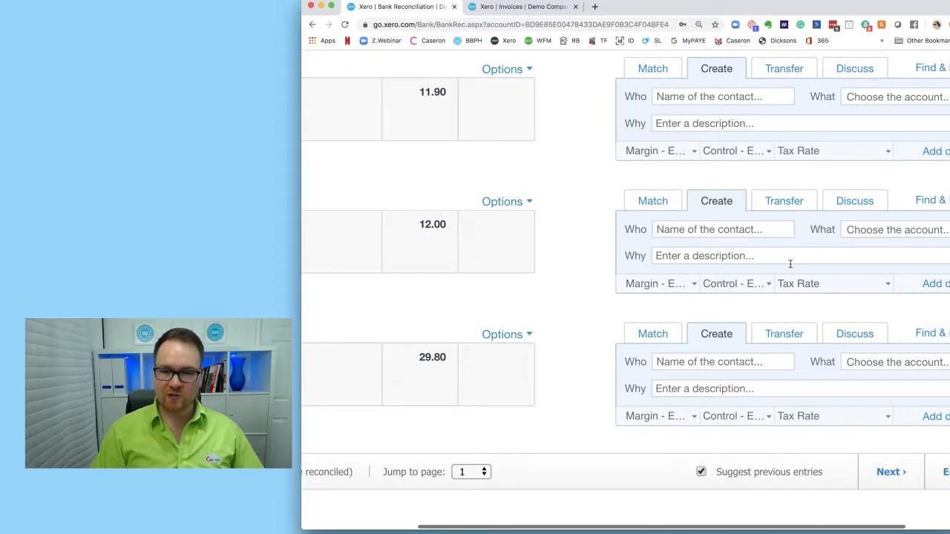
{"action": "key", "text": "super+minus"}
{"action": "scroll", "coordinate": [655, 235], "scroll_direction": "up", "scroll_amount": 5}
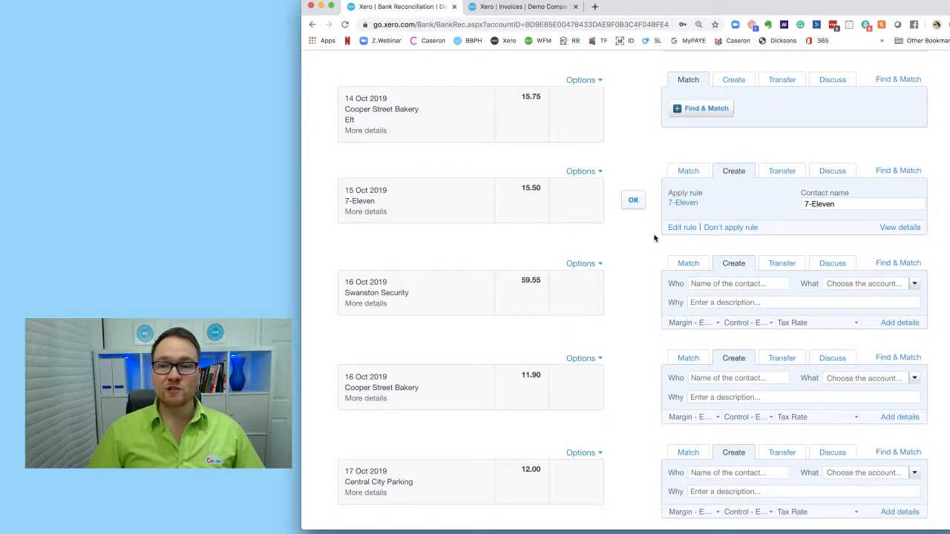
- Return the Cooper Street Bakery line to Create and set its tax rate to No VAT
{"action": "left_click", "coordinate": [735, 187]}
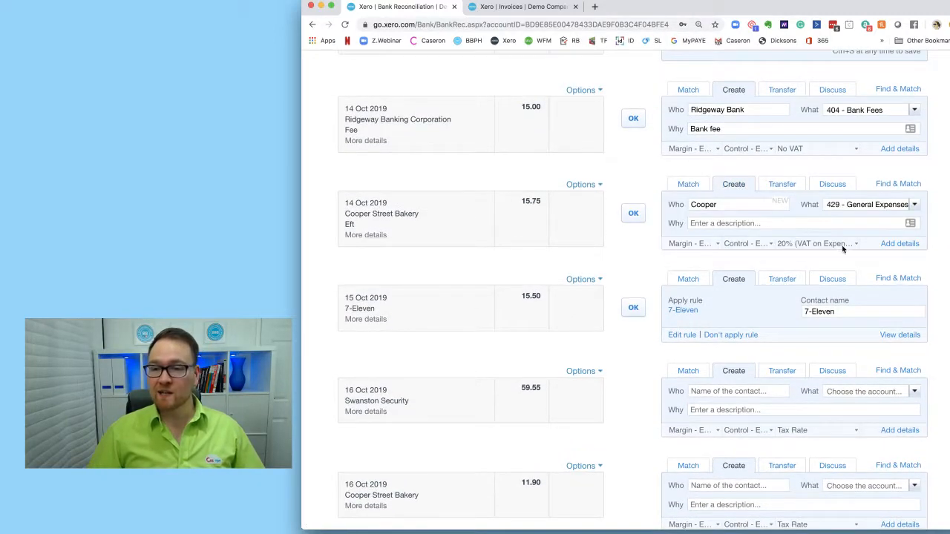
{"action": "left_click", "coordinate": [851, 246]}
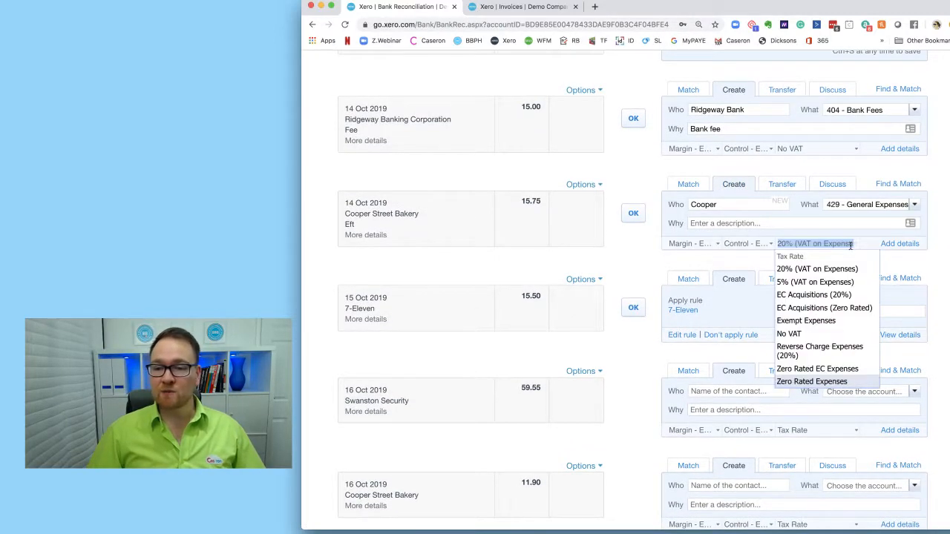
{"action": "left_click", "coordinate": [789, 335]}
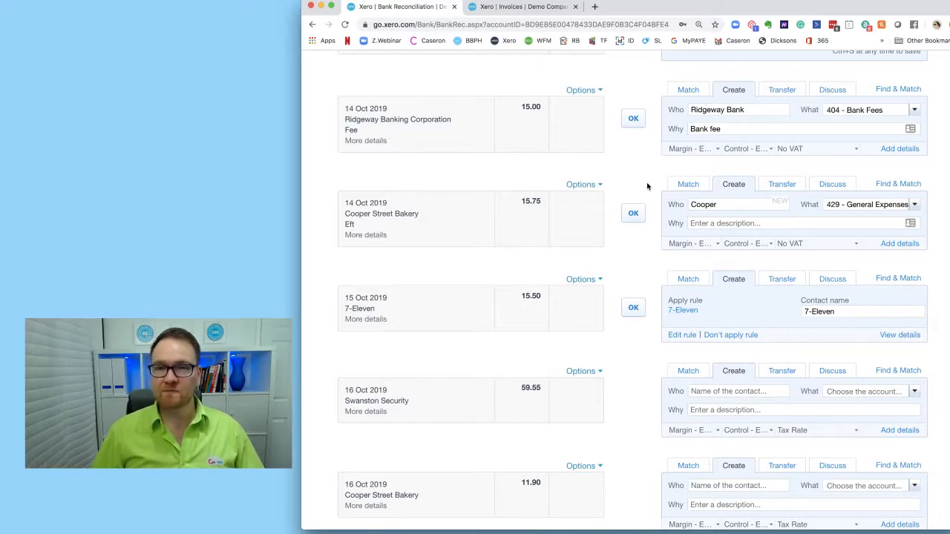
- Scroll through the remaining unreconciled statement lines down to the Whitcoulls payment
{"action": "scroll", "coordinate": [646, 188], "scroll_direction": "up", "scroll_amount": 1}
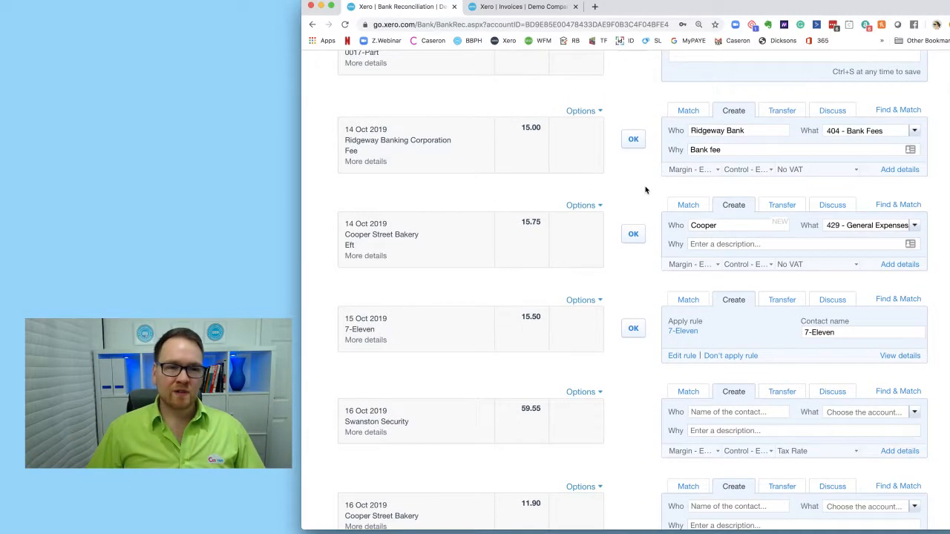
{"action": "scroll", "coordinate": [645, 188], "scroll_direction": "up", "scroll_amount": 1}
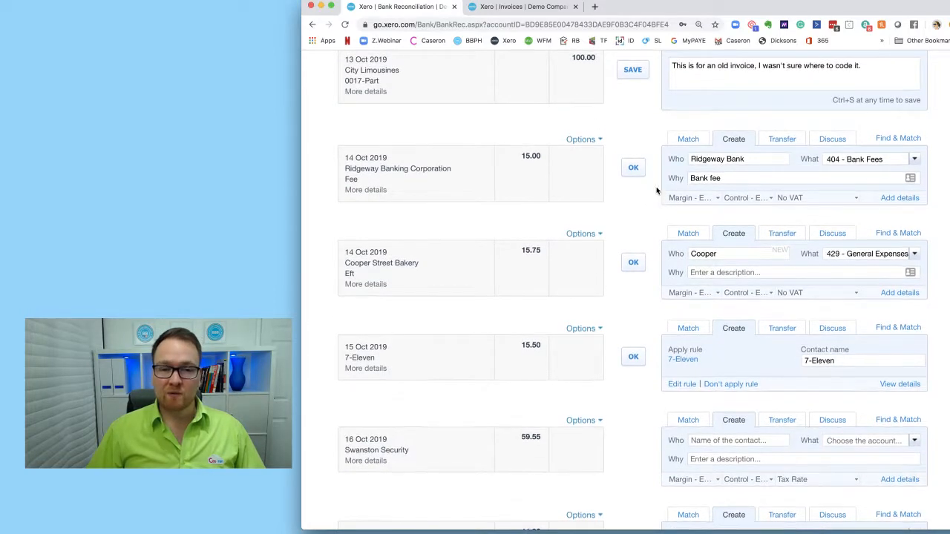
{"action": "scroll", "coordinate": [655, 188], "scroll_direction": "down", "scroll_amount": 2}
{"action": "scroll", "coordinate": [656, 191], "scroll_direction": "down", "scroll_amount": 10}
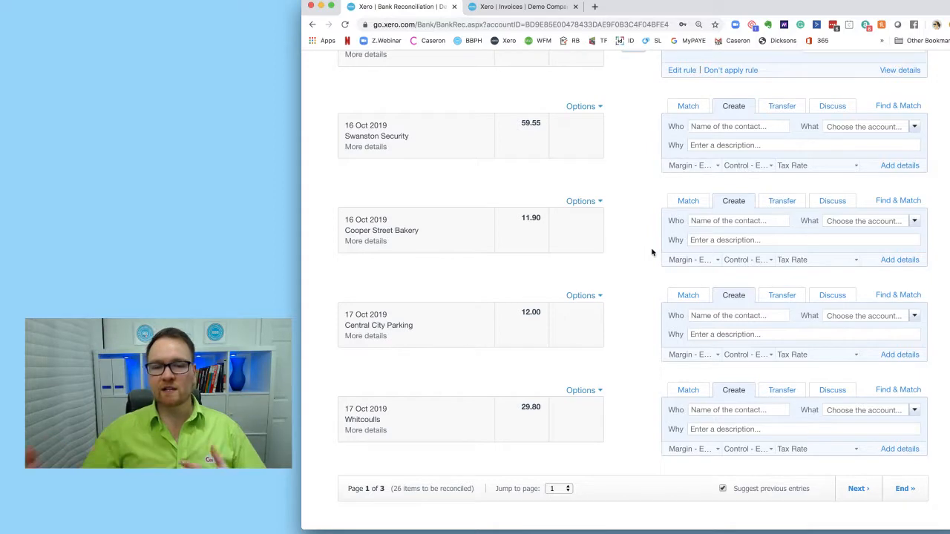
{"action": "scroll", "coordinate": [668, 295], "scroll_direction": "up", "scroll_amount": 15}
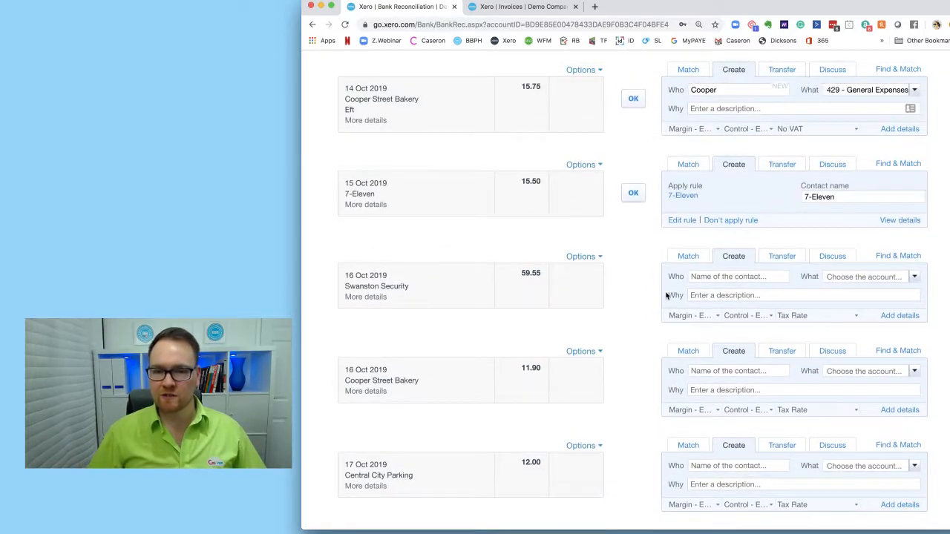
{"action": "scroll", "coordinate": [666, 296], "scroll_direction": "up", "scroll_amount": 5}
{"action": "scroll", "coordinate": [670, 297], "scroll_direction": "down", "scroll_amount": 15}
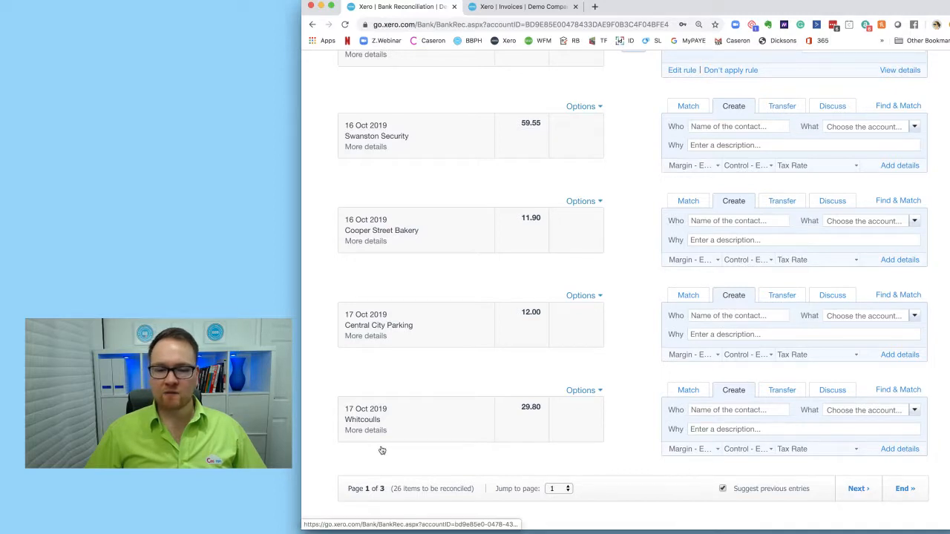
{"action": "double_click", "coordinate": [378, 421]}
{"action": "left_click", "coordinate": [460, 383]}
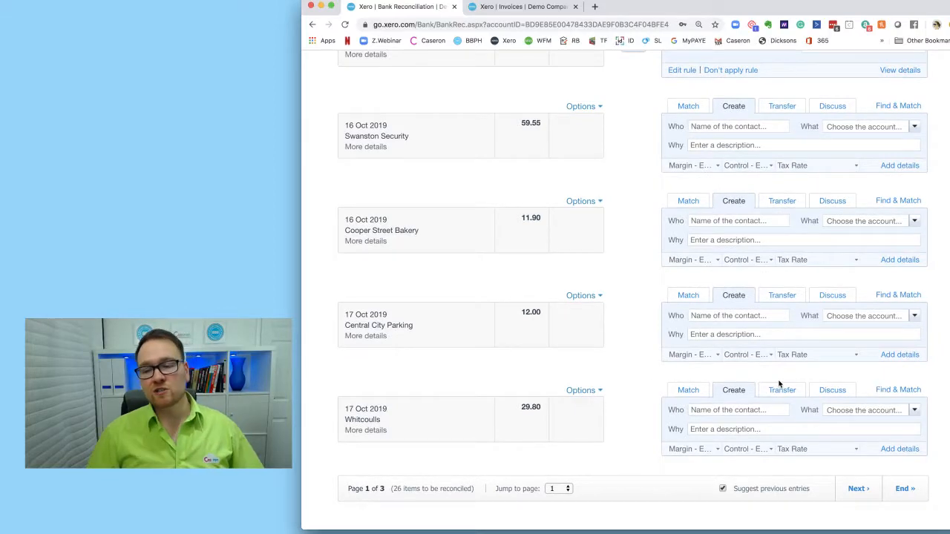
- Open Find & Match for the Whitcoulls 29.80 line and untick Show GBP items only to list all transactions
{"action": "left_click", "coordinate": [879, 391]}
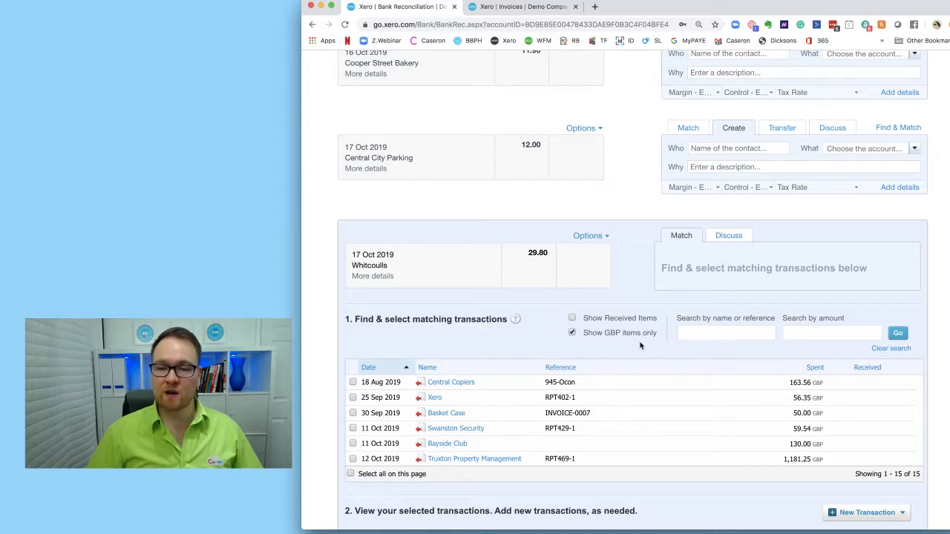
{"action": "left_click", "coordinate": [572, 333]}
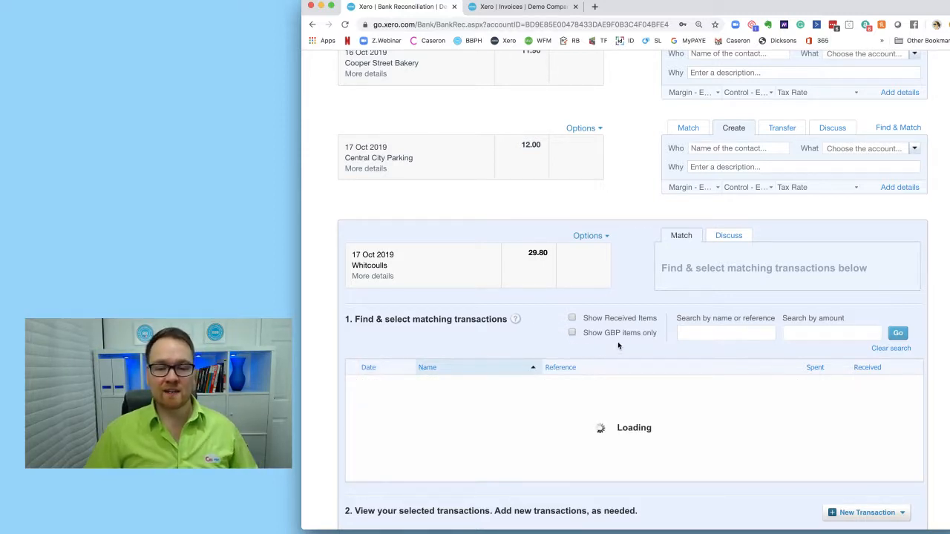
{"action": "scroll", "coordinate": [612, 392], "scroll_direction": "down", "scroll_amount": 6}
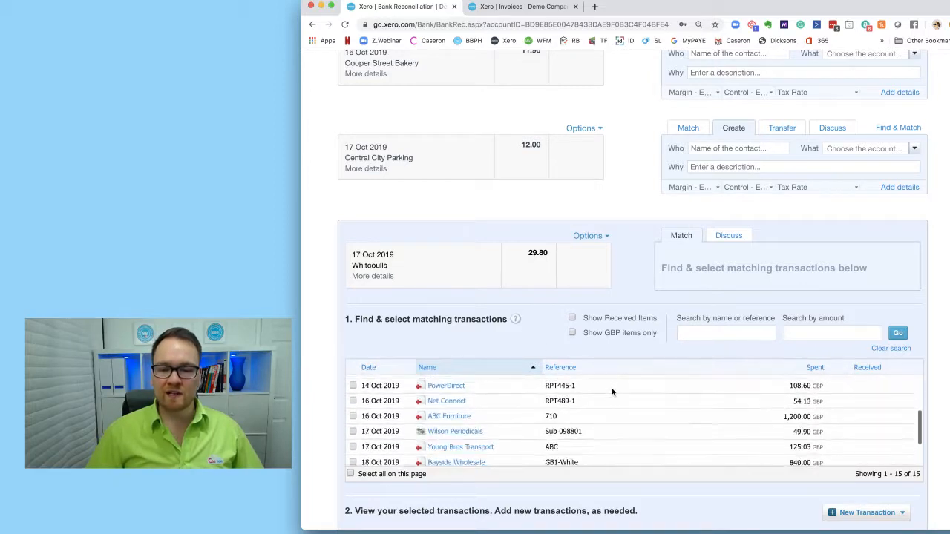
{"action": "scroll", "coordinate": [623, 392], "scroll_direction": "up", "scroll_amount": 6}
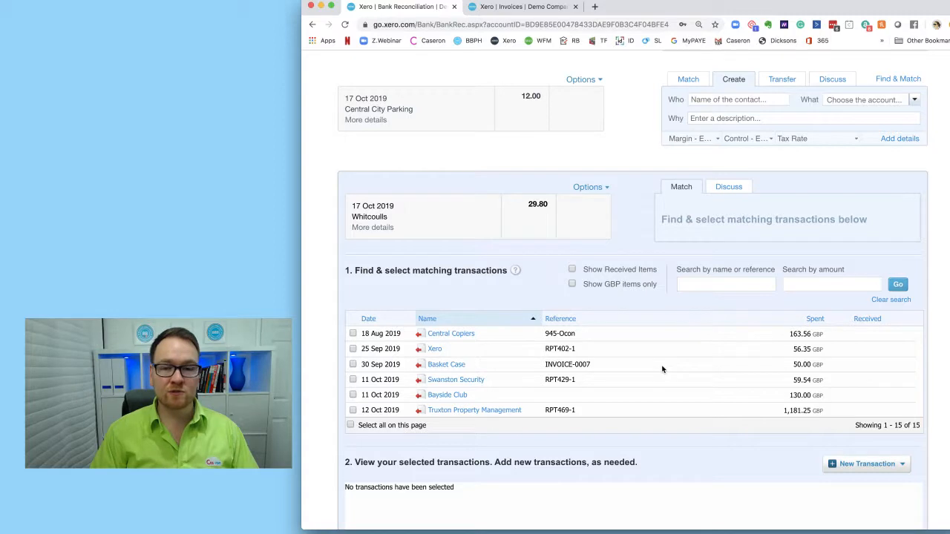
{"action": "left_click_drag", "start_coordinate": [523, 210], "coordinate": [550, 211]}
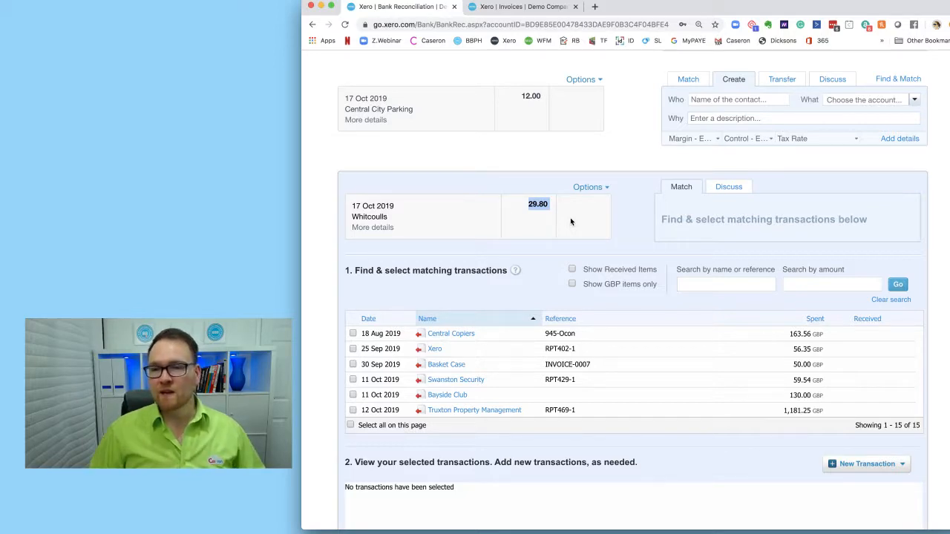
{"action": "scroll", "coordinate": [570, 218], "scroll_direction": "up", "scroll_amount": 5}
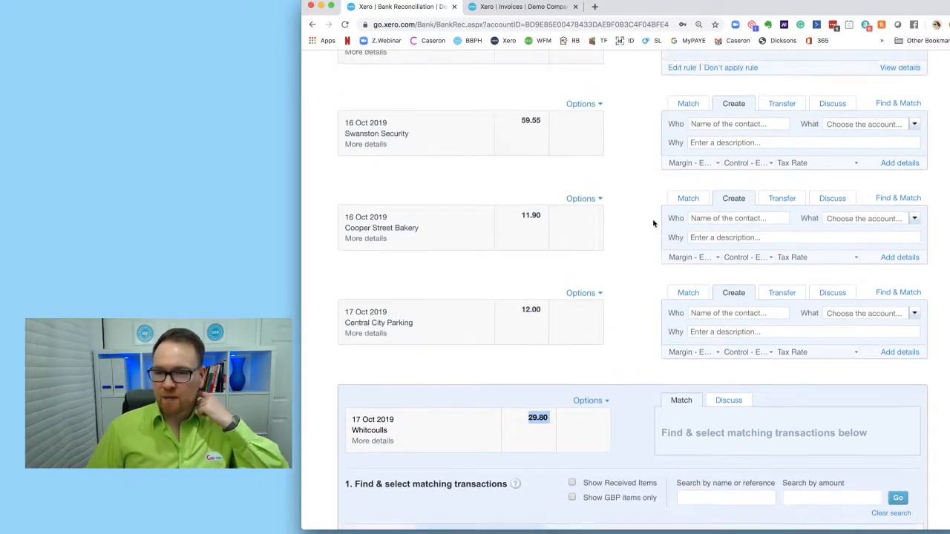
{"action": "scroll", "coordinate": [653, 223], "scroll_direction": "up", "scroll_amount": 10}
{"action": "scroll", "coordinate": [653, 233], "scroll_direction": "up", "scroll_amount": 5}
{"action": "scroll", "coordinate": [656, 234], "scroll_direction": "down", "scroll_amount": 3}
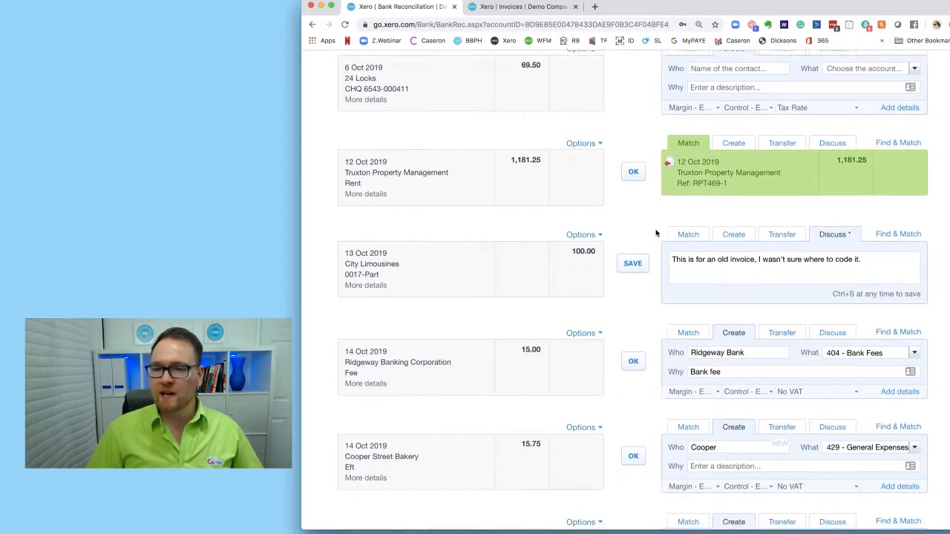
{"action": "left_click_drag", "start_coordinate": [854, 244], "coordinate": [621, 245]}
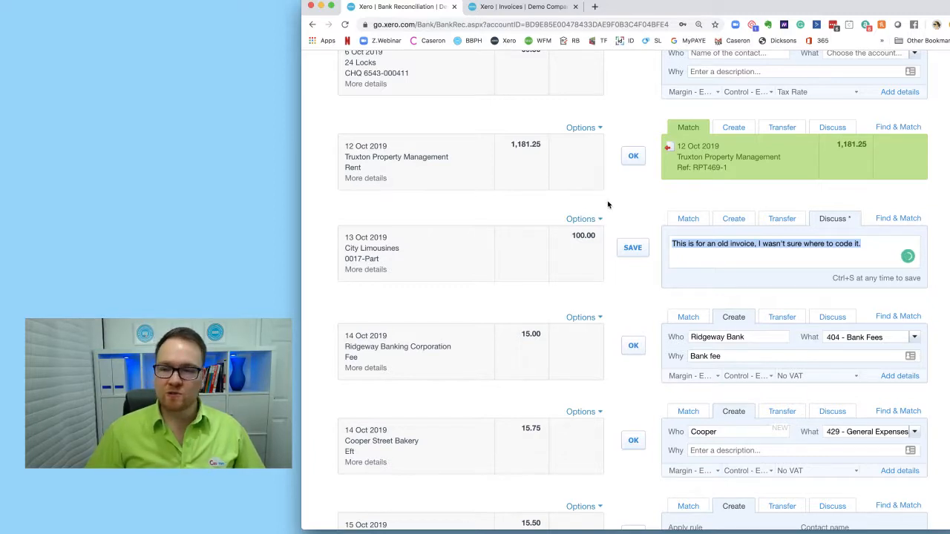
- Prefix the City Limousines discussion note with "HD: 30/10/20XX" and save the note
{"action": "left_click", "coordinate": [873, 244]}
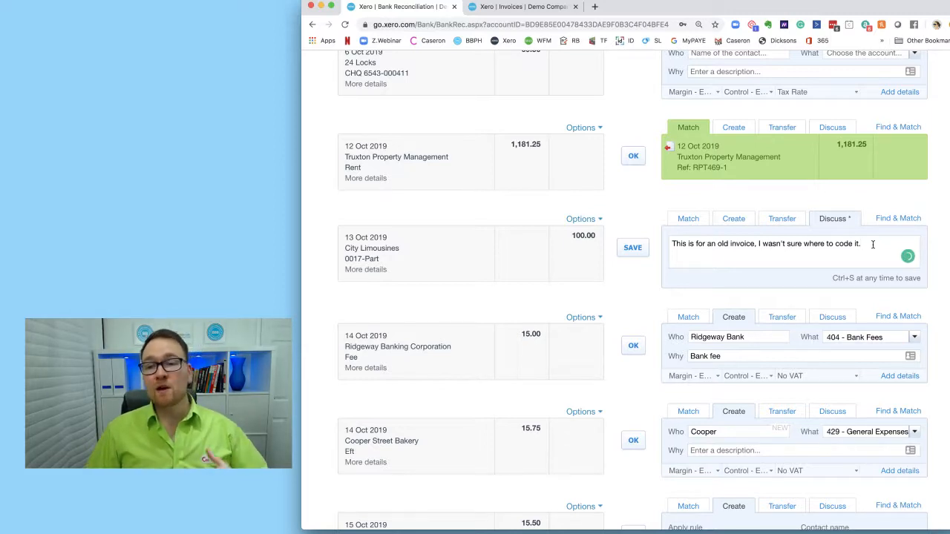
{"action": "left_click", "coordinate": [672, 243]}
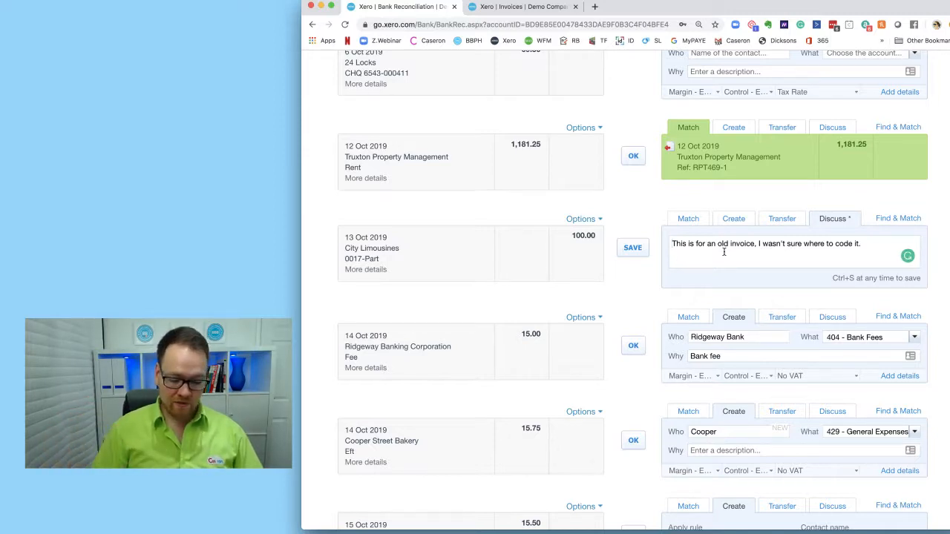
{"action": "type", "text": "HD:"}
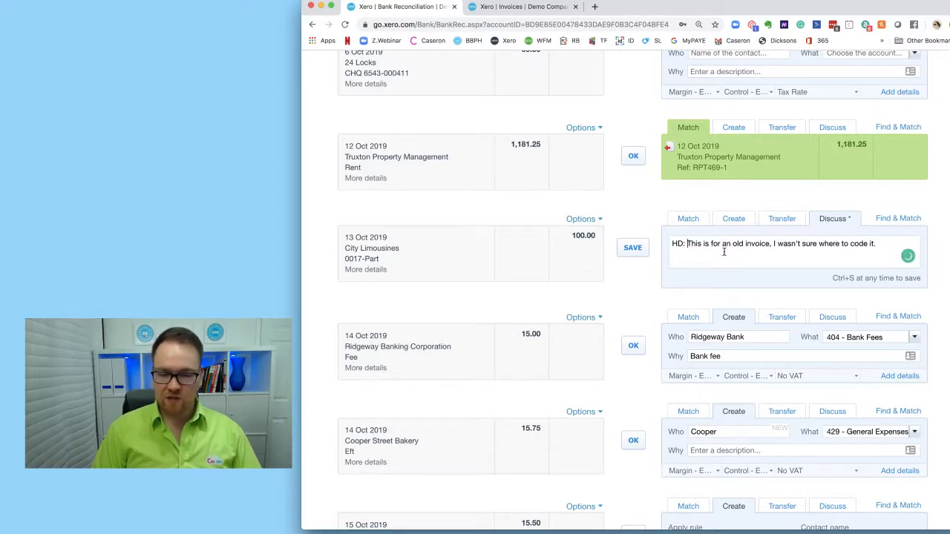
{"action": "type", "text": " 30/10/20XX"}
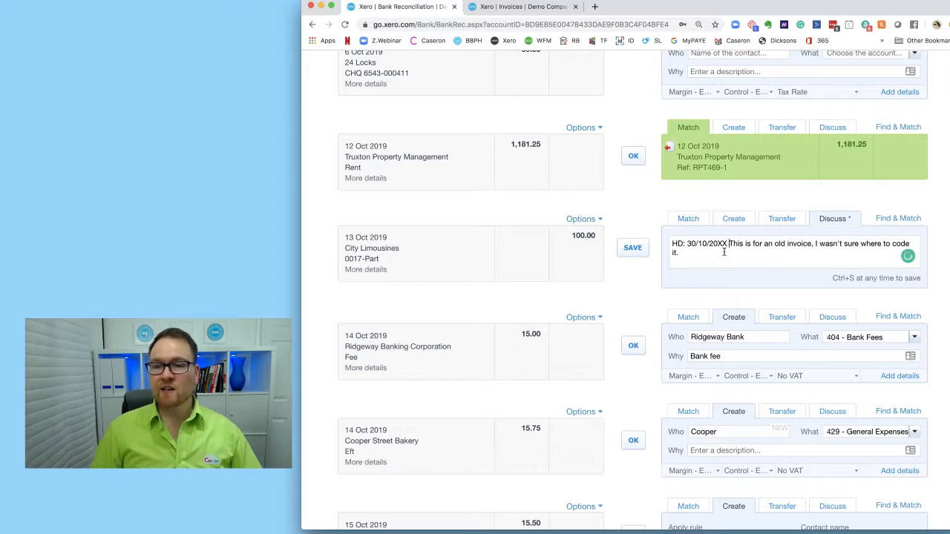
{"action": "key", "text": "ctrl+s"}
{"action": "left_click", "coordinate": [725, 259]}
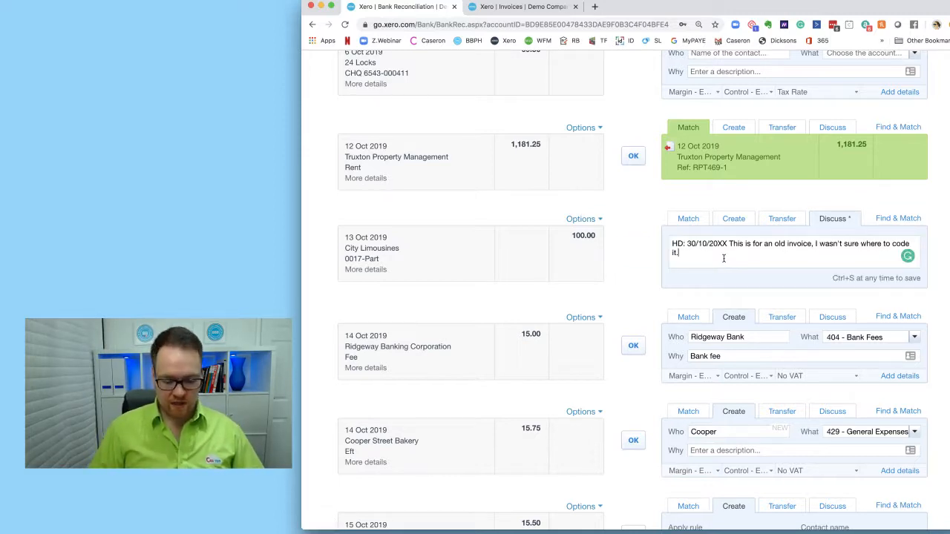
- Add a new line "TQ: 07/11/20XX FOUND THE INVOICE, WILL PROVIDE" to the City Limousines discussion note
{"action": "key", "text": "Return"}
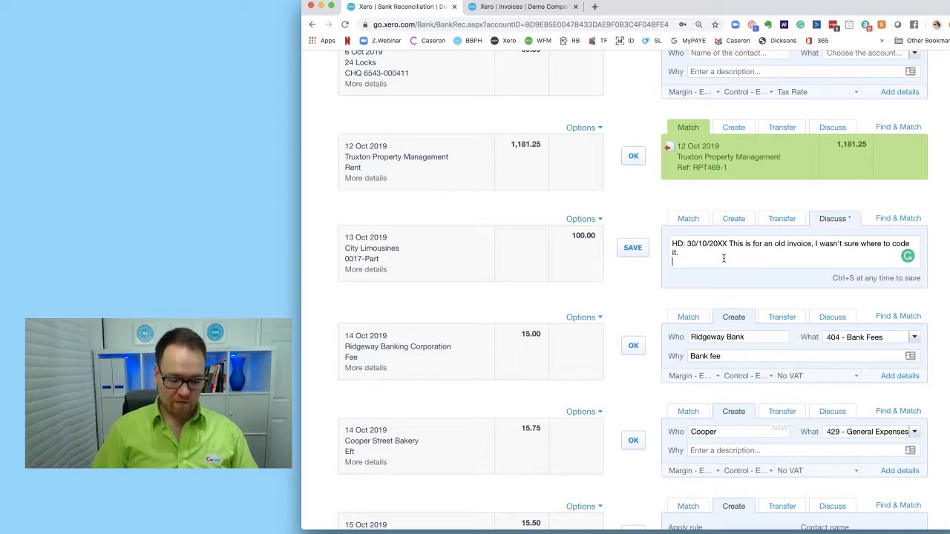
{"action": "key", "text": "Return"}
{"action": "type", "text": "TO"}
{"action": "type", "text": ":"}
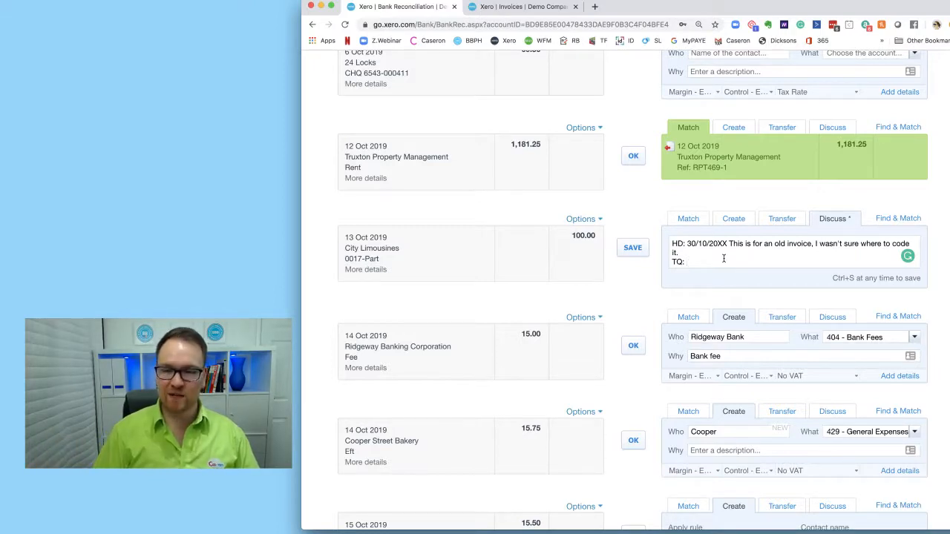
{"action": "type", "text": "07/10"}
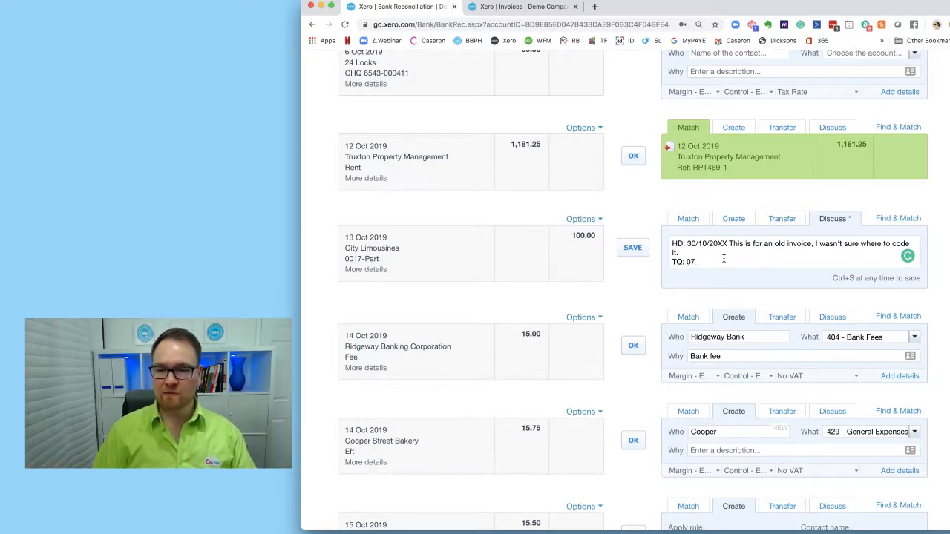
{"action": "key", "text": "BackSpace"}
{"action": "key", "text": "BackSpace"}
{"action": "type", "text": "11/20XX"}
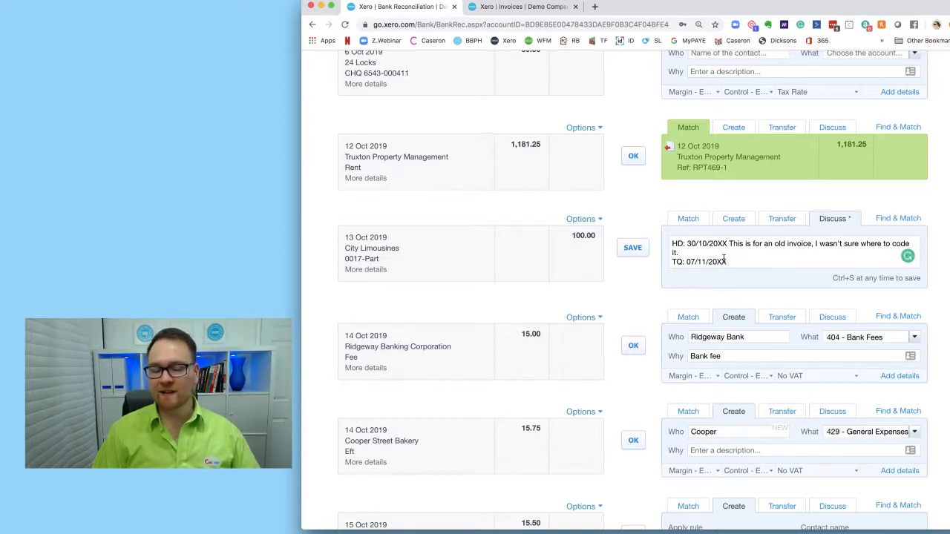
{"action": "type", "text": " FOUND TH"}
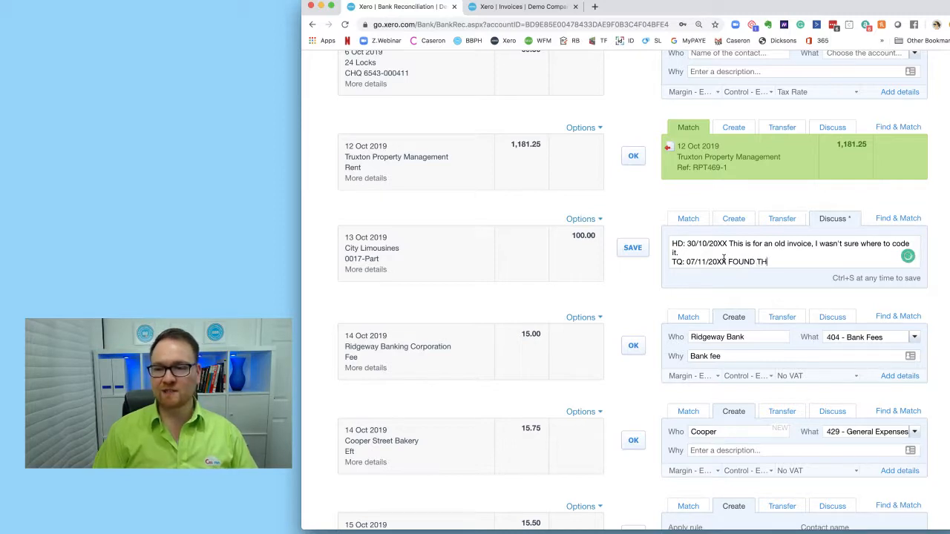
{"action": "type", "text": "E INVOICE"}
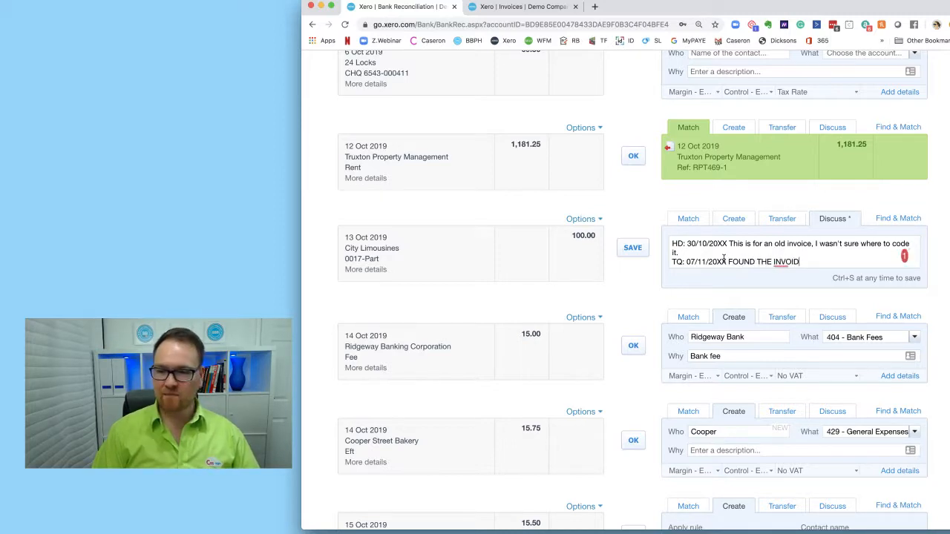
{"action": "type", "text": ", "}
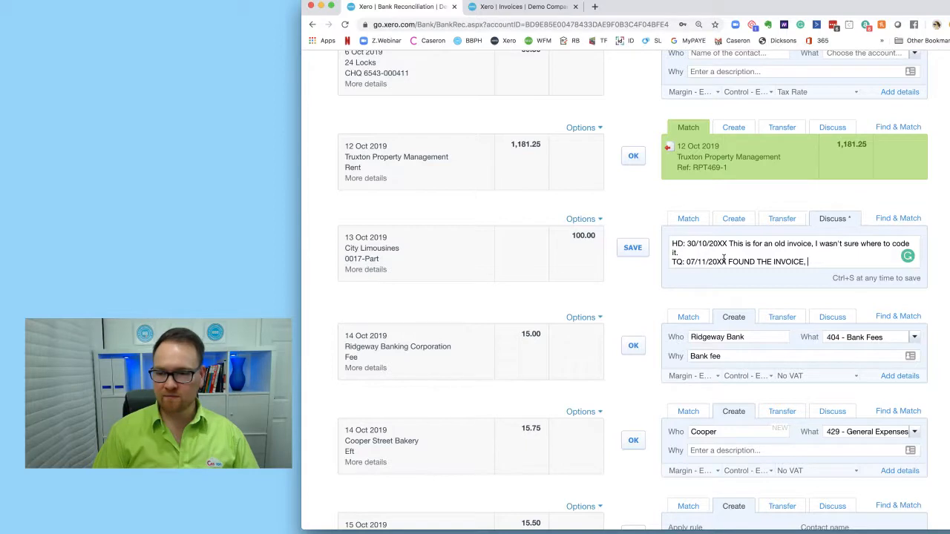
{"action": "type", "text": "WILL PROVIDE"}
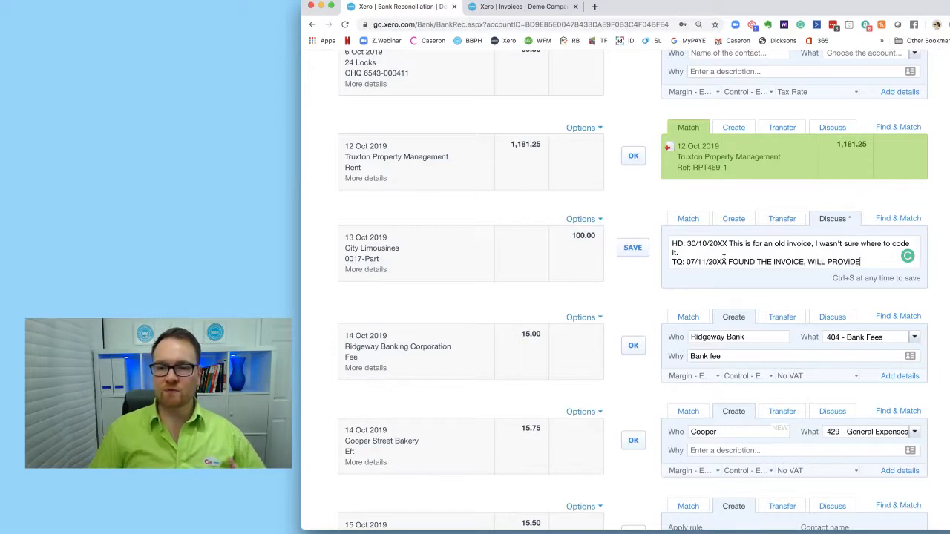
{"action": "left_click_drag", "start_coordinate": [672, 260], "coordinate": [709, 261]}
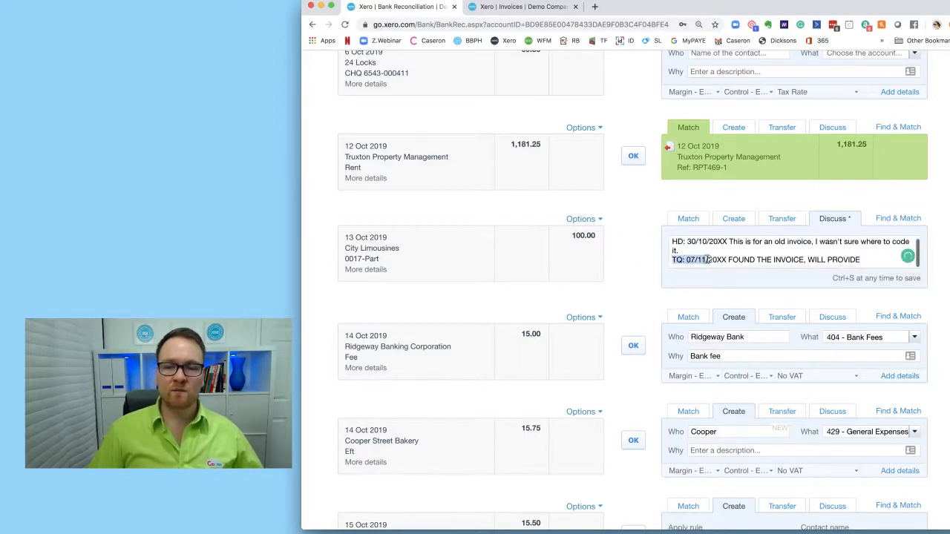
{"action": "left_click", "coordinate": [735, 251]}
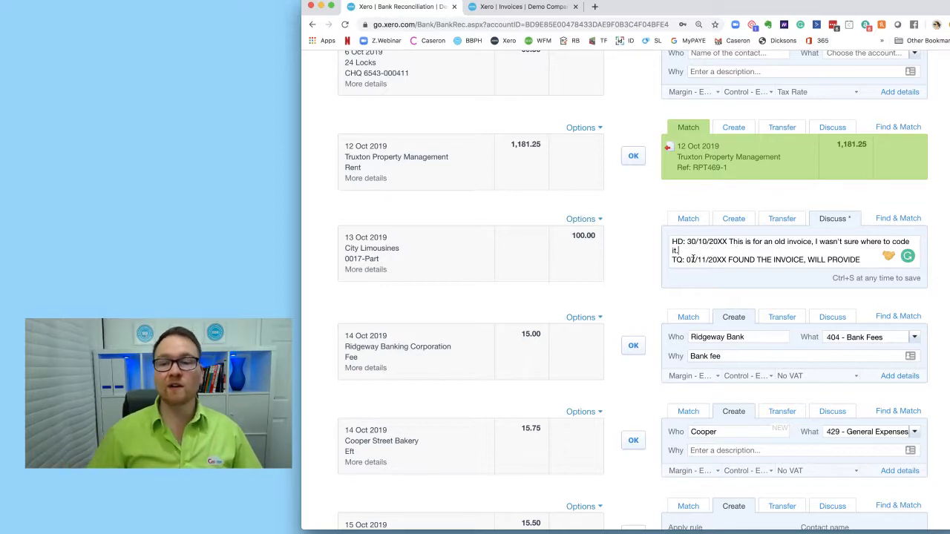
- Switch the City Limousines 100.00 line to Create and code it to account 501 - Queries - Which account code?
{"action": "scroll", "coordinate": [742, 256], "scroll_direction": "down", "scroll_amount": 1}
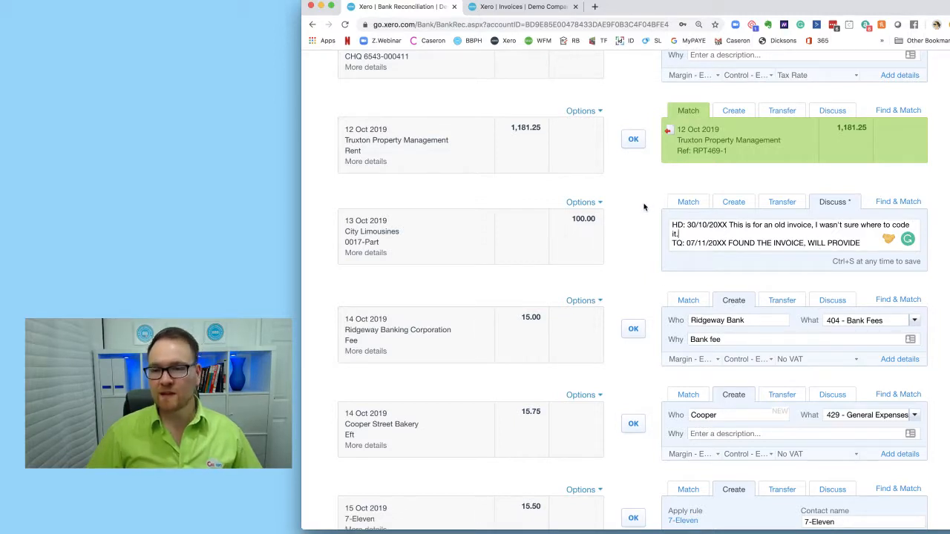
{"action": "left_click", "coordinate": [732, 209]}
{"action": "left_click", "coordinate": [828, 226]}
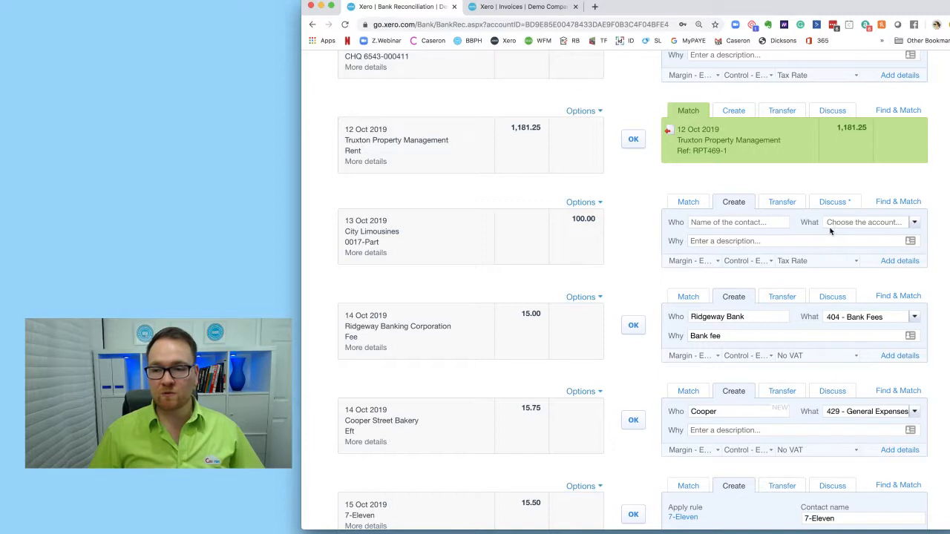
{"action": "left_click", "coordinate": [913, 222]}
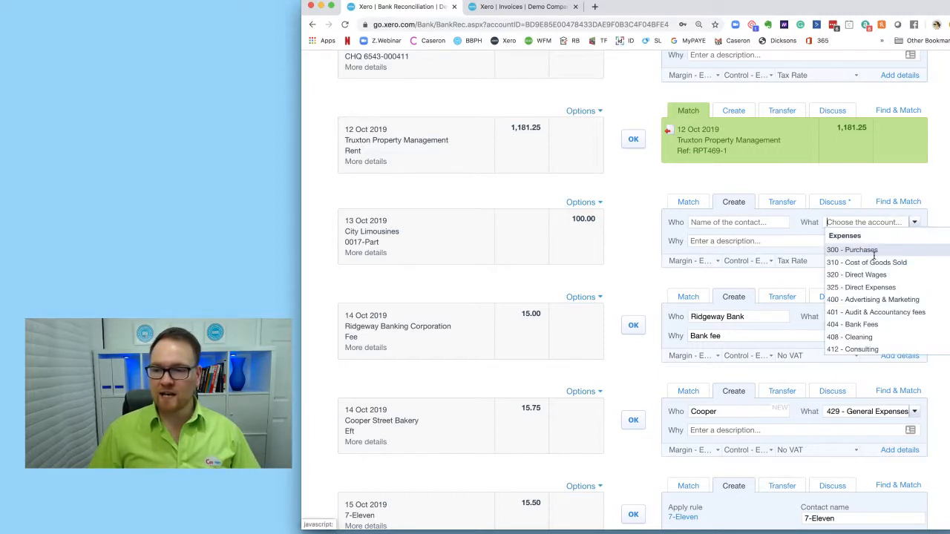
{"action": "scroll", "coordinate": [873, 258], "scroll_direction": "down", "scroll_amount": 5}
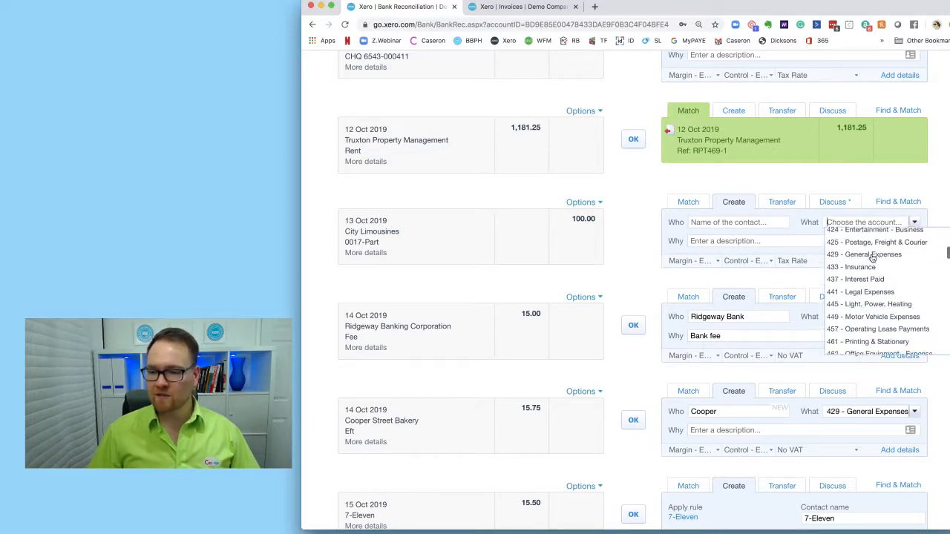
{"action": "scroll", "coordinate": [872, 257], "scroll_direction": "down", "scroll_amount": 5}
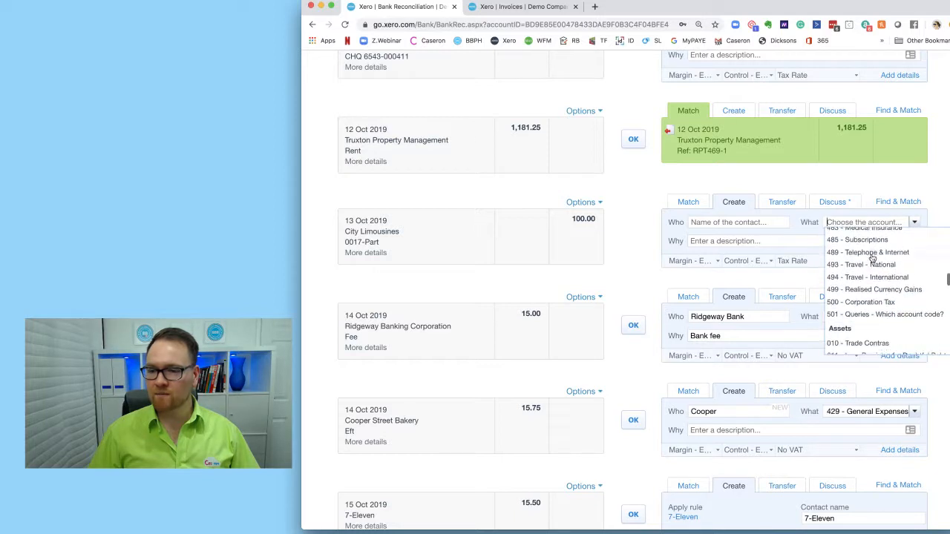
{"action": "left_click", "coordinate": [894, 314]}
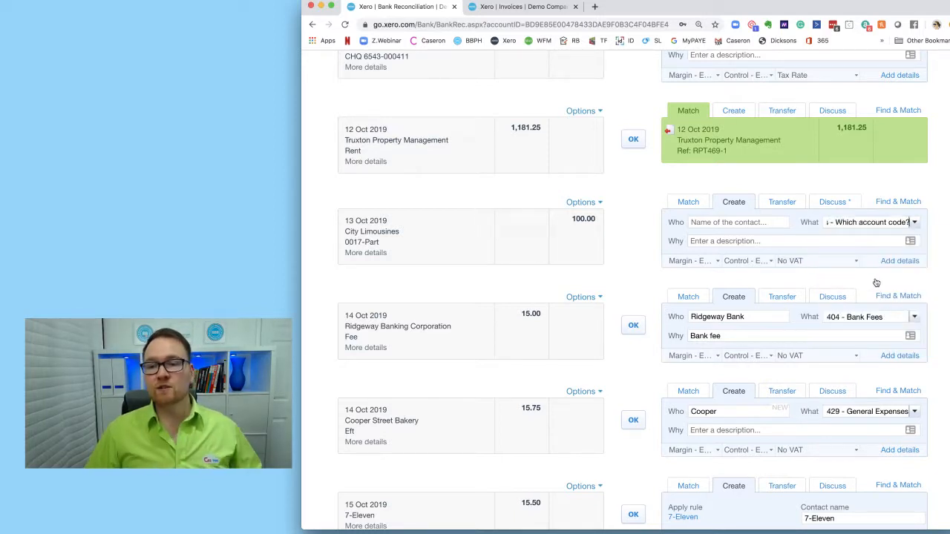
{"action": "left_click", "coordinate": [816, 242]}
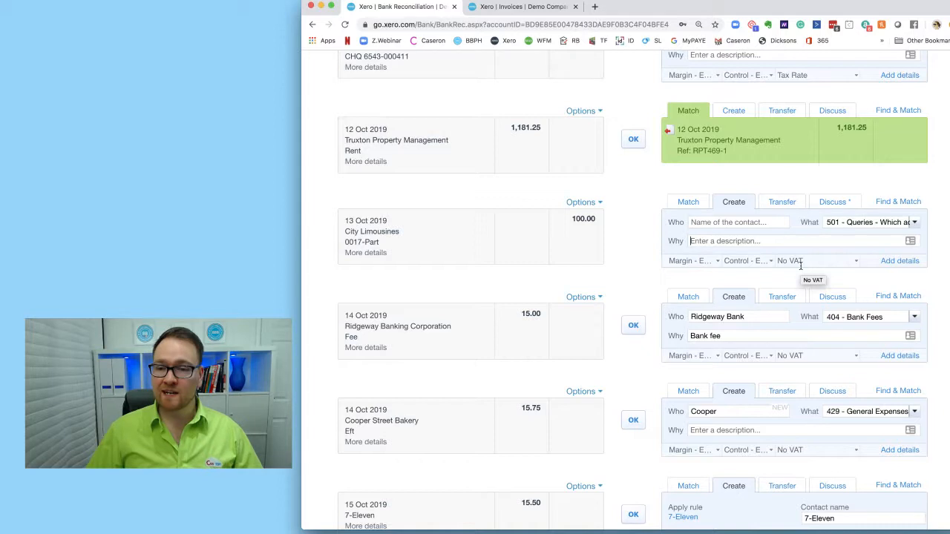
- Set the City Limousines line's contact to City Limousines
{"action": "left_click", "coordinate": [730, 222]}
{"action": "type", "text": "Ci"}
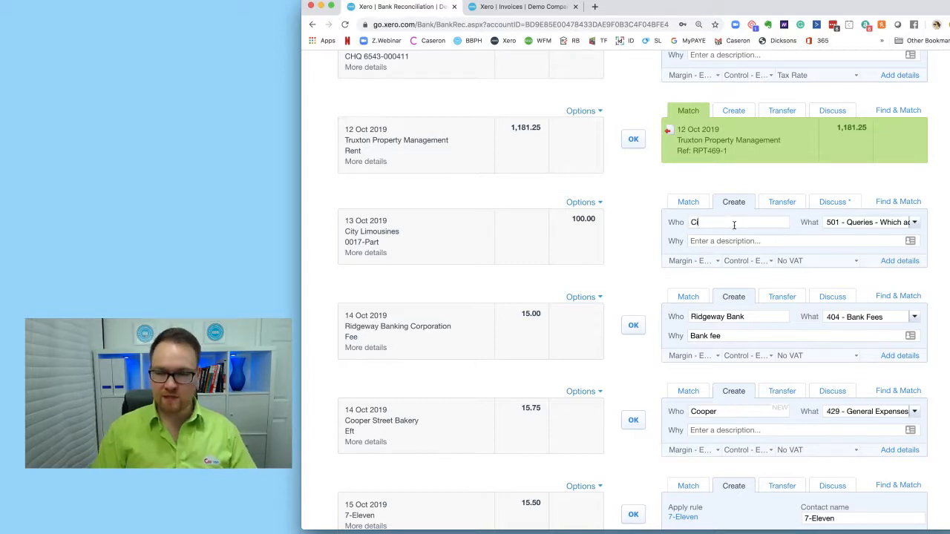
{"action": "type", "text": "ty L"}
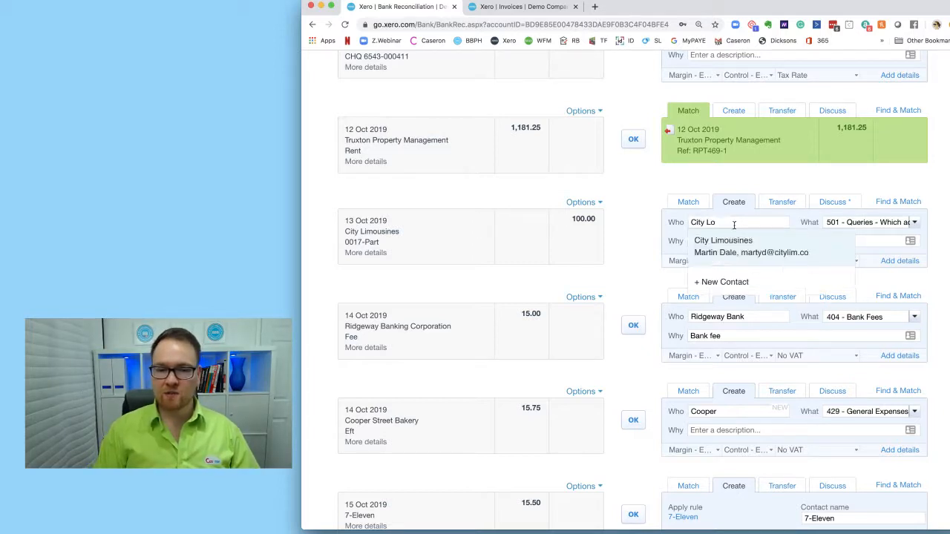
{"action": "type", "text": "im"}
{"action": "left_click", "coordinate": [763, 247]}
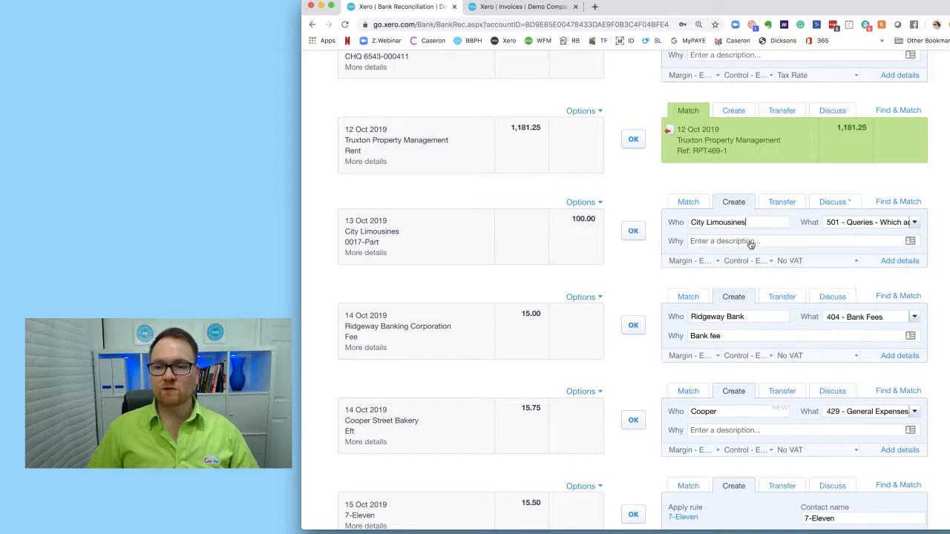
- Enter the description "WHICH ACCOUNT CODE?" for the City Limousines line
{"action": "left_click", "coordinate": [750, 241]}
{"action": "type", "text": "WHO ON EA"}
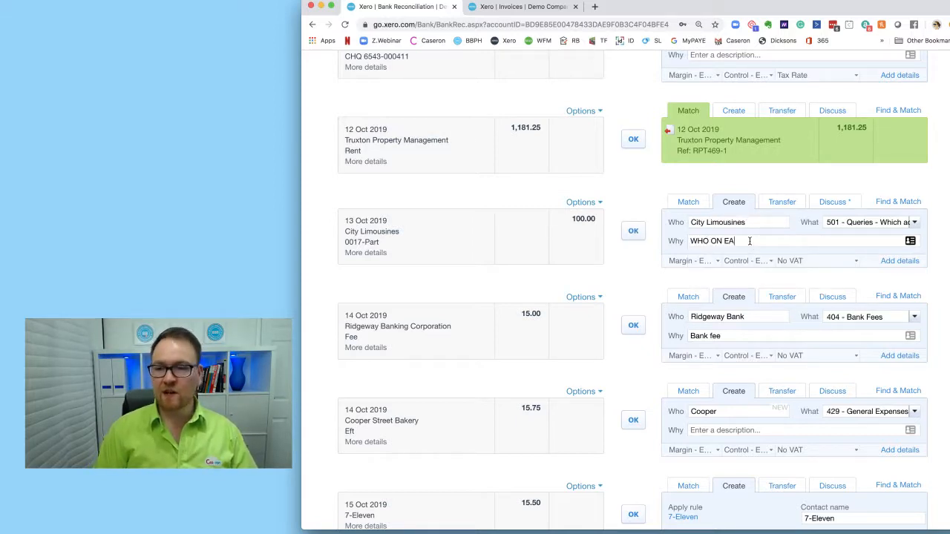
{"action": "type", "text": "RTH ON IS?"}
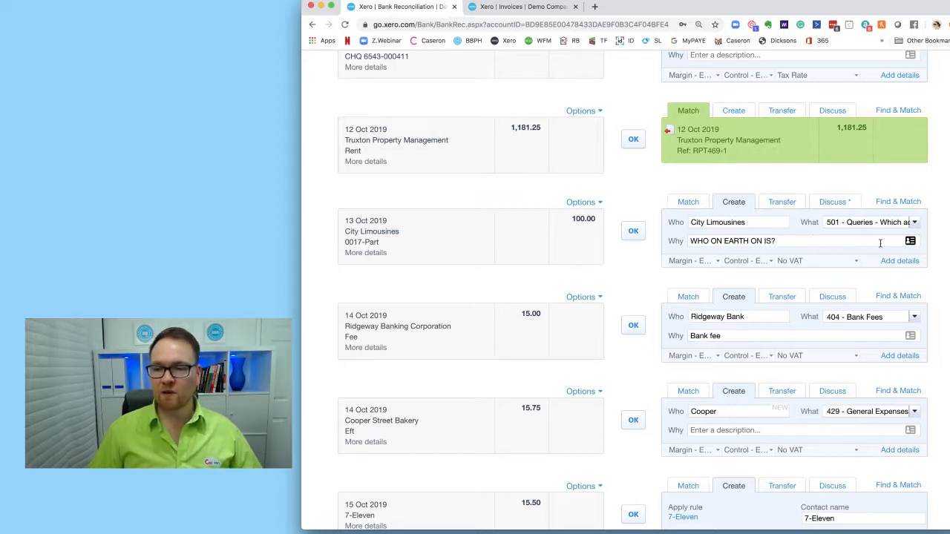
{"action": "left_click_drag", "start_coordinate": [880, 242], "coordinate": [696, 231]}
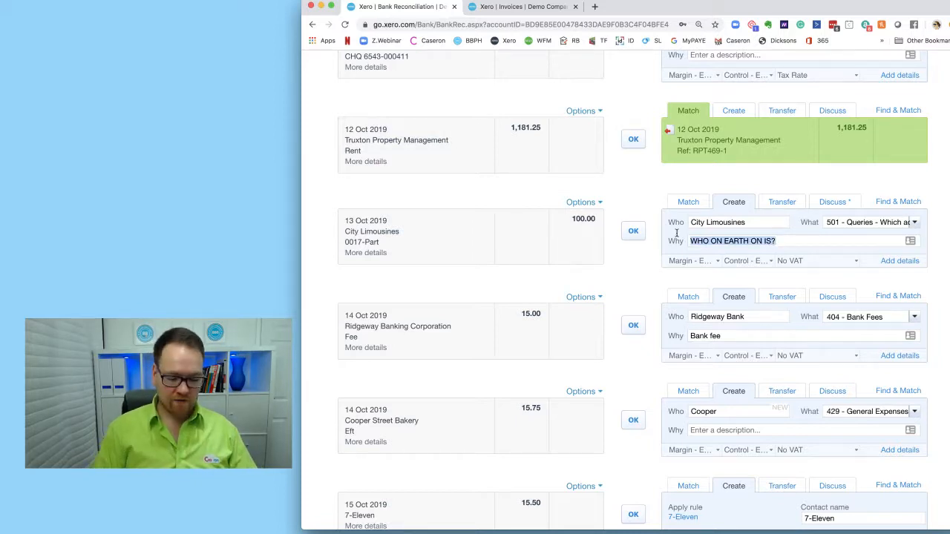
{"action": "type", "text": "WHICH ACCOUNT ACCE"}
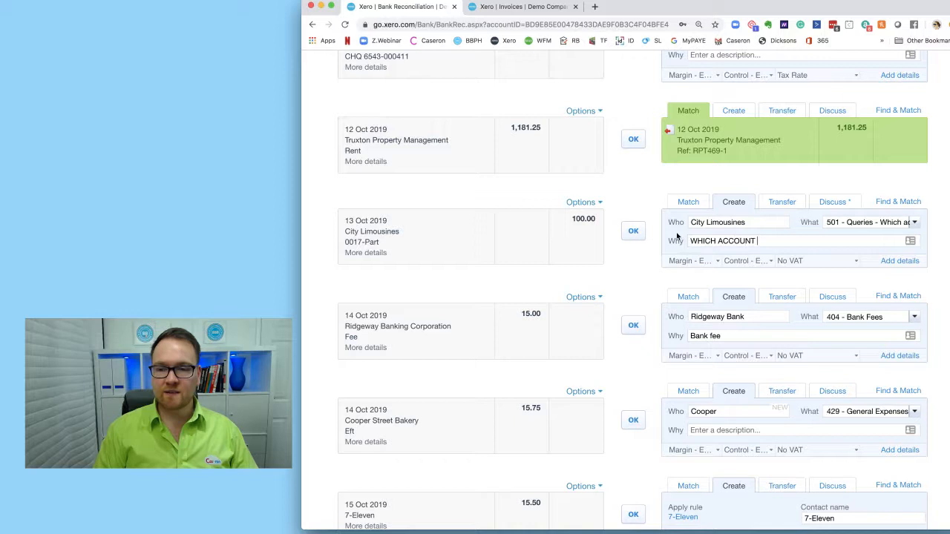
{"action": "key", "text": "BackSpace"}
{"action": "key", "text": "BackSpace"}
{"action": "key", "text": "BackSpace"}
{"action": "key", "text": "BackSpace"}
{"action": "type", "text": "CODE?"}
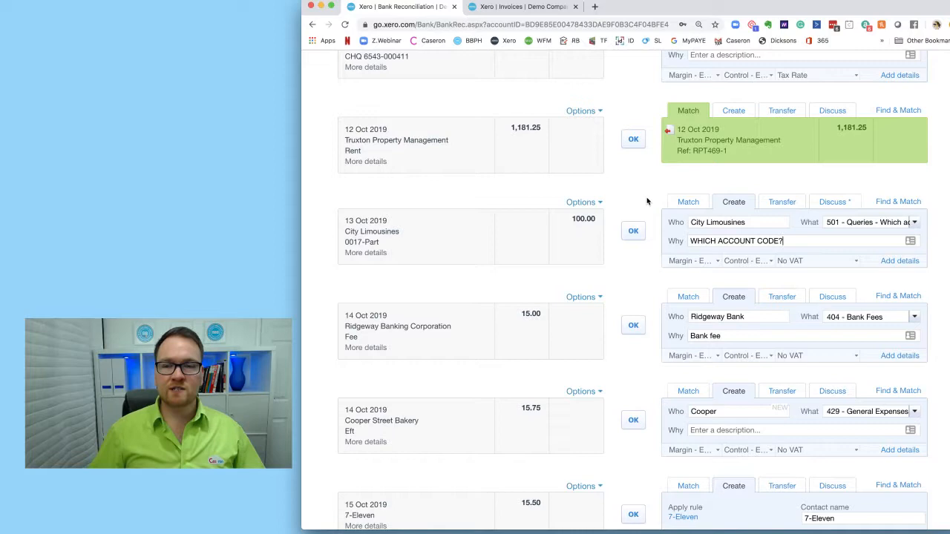
- Scroll through the reconciliation list to review the prepared statement lines
{"action": "scroll", "coordinate": [647, 200], "scroll_direction": "up", "scroll_amount": 3}
{"action": "scroll", "coordinate": [646, 197], "scroll_direction": "down", "scroll_amount": 1}
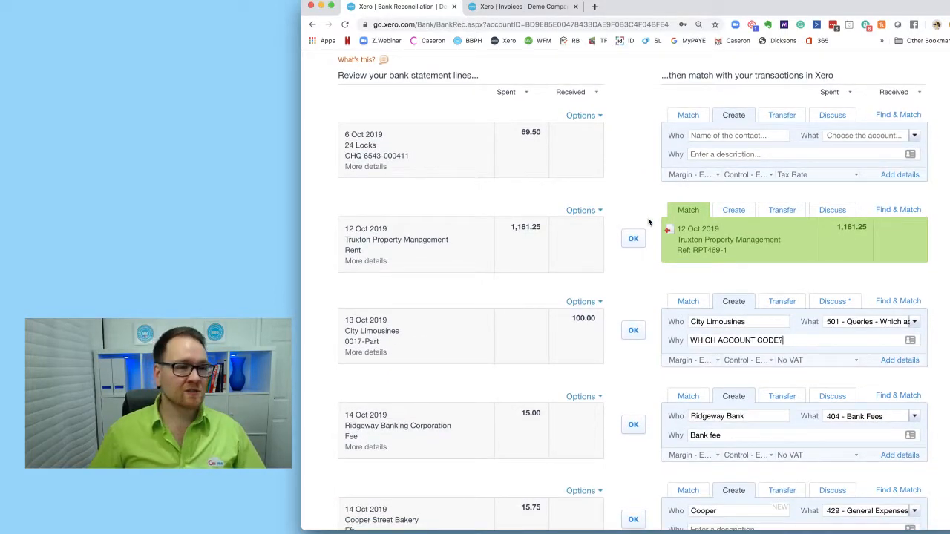
{"action": "scroll", "coordinate": [651, 220], "scroll_direction": "down", "scroll_amount": 3}
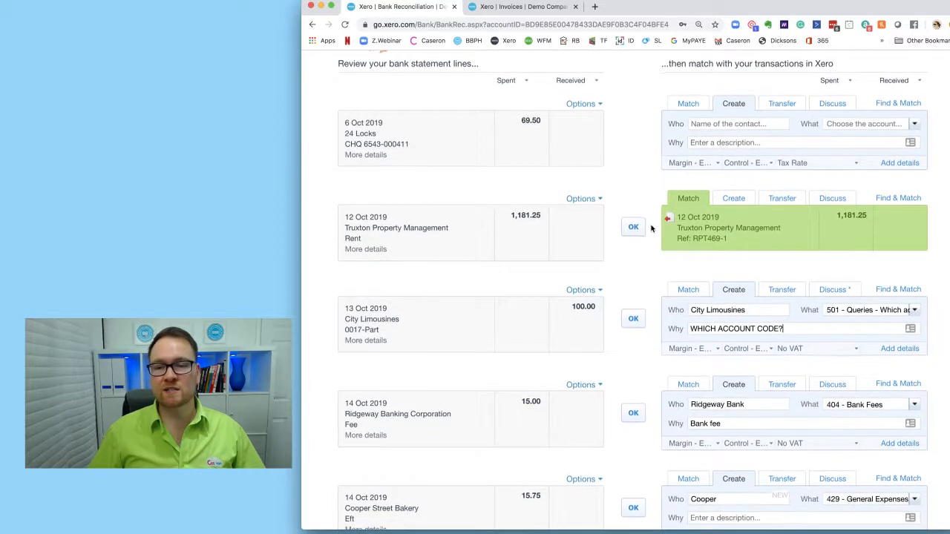
{"action": "scroll", "coordinate": [652, 232], "scroll_direction": "down", "scroll_amount": 15}
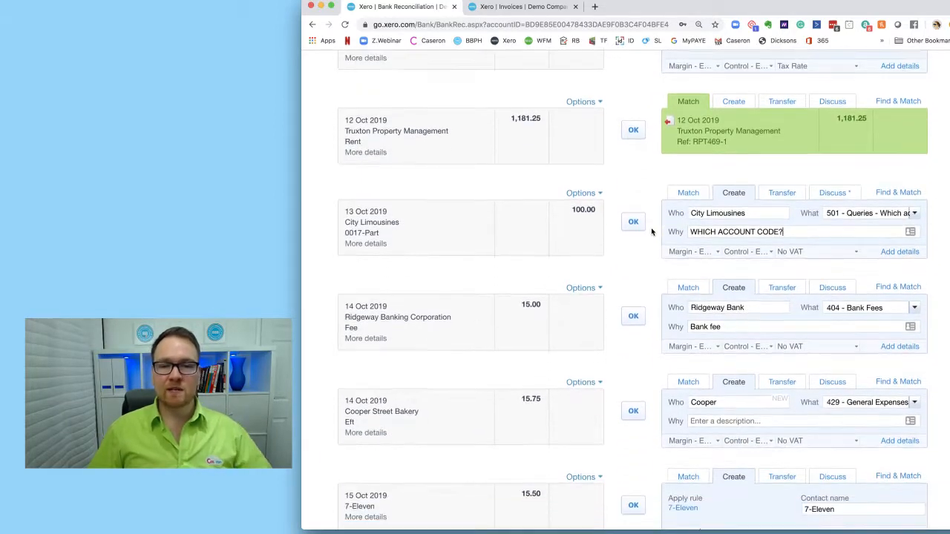
{"action": "scroll", "coordinate": [560, 270], "scroll_direction": "down", "scroll_amount": 10}
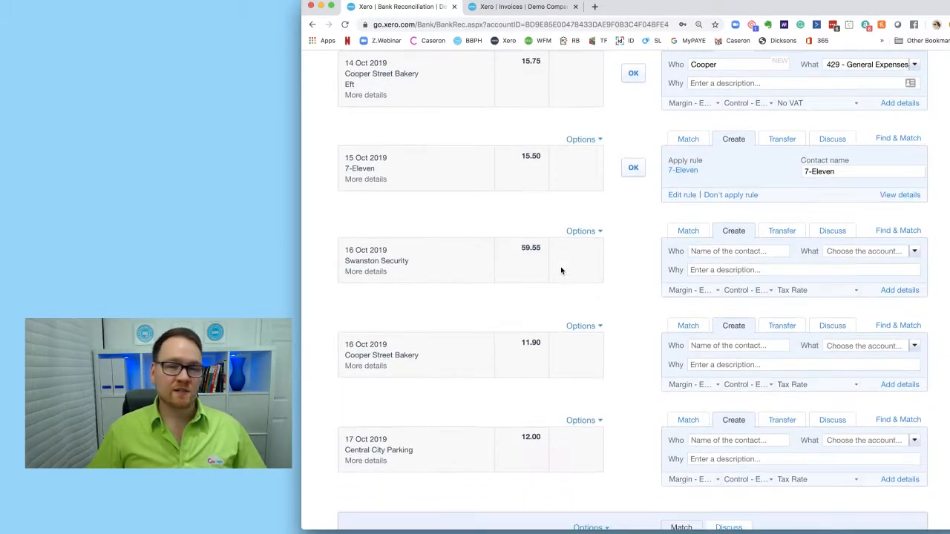
{"action": "scroll", "coordinate": [560, 271], "scroll_direction": "up", "scroll_amount": 15}
{"action": "scroll", "coordinate": [560, 270], "scroll_direction": "up", "scroll_amount": 18}
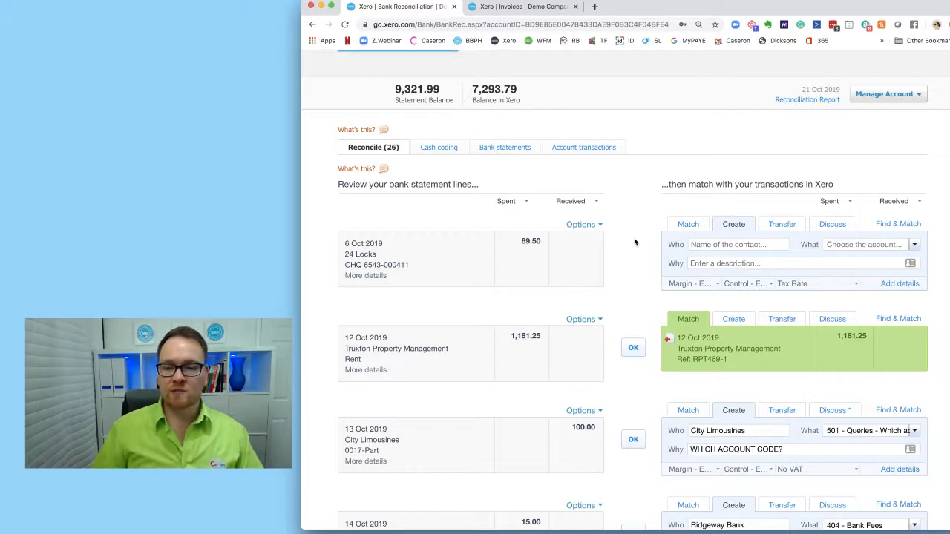
- Scroll through the first page of statement lines and move on to the next page
{"action": "scroll", "coordinate": [634, 241], "scroll_direction": "down", "scroll_amount": 10}
{"action": "scroll", "coordinate": [638, 252], "scroll_direction": "down", "scroll_amount": 2}
{"action": "scroll", "coordinate": [641, 255], "scroll_direction": "up", "scroll_amount": 9}
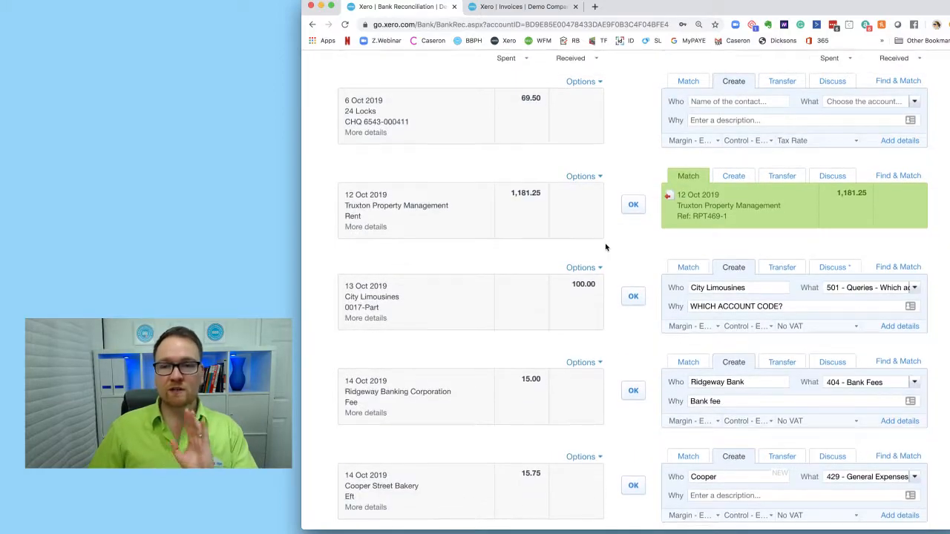
{"action": "scroll", "coordinate": [605, 247], "scroll_direction": "down", "scroll_amount": 12}
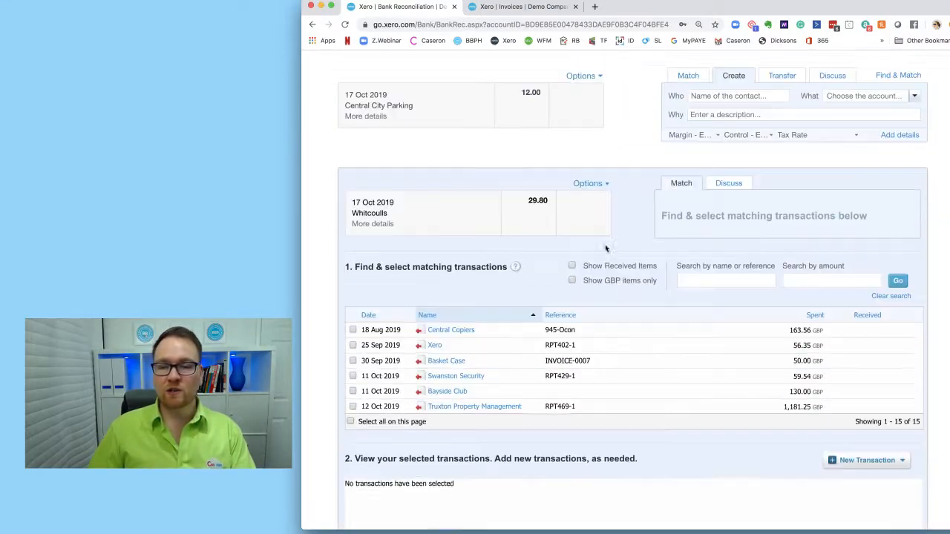
{"action": "scroll", "coordinate": [622, 256], "scroll_direction": "down", "scroll_amount": 8}
{"action": "left_click", "coordinate": [859, 489]}
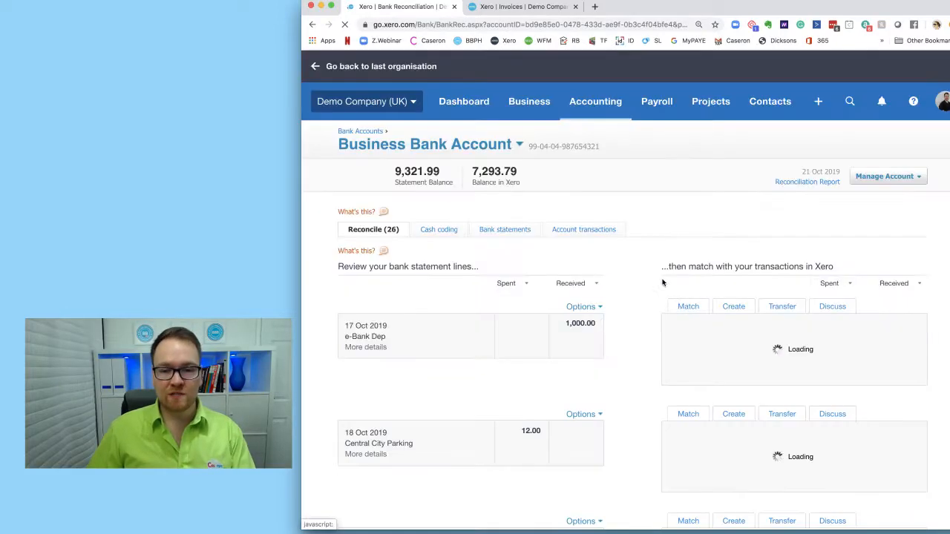
- Review the unreconciled statement lines on the second page
{"action": "scroll", "coordinate": [645, 276], "scroll_direction": "down", "scroll_amount": 5}
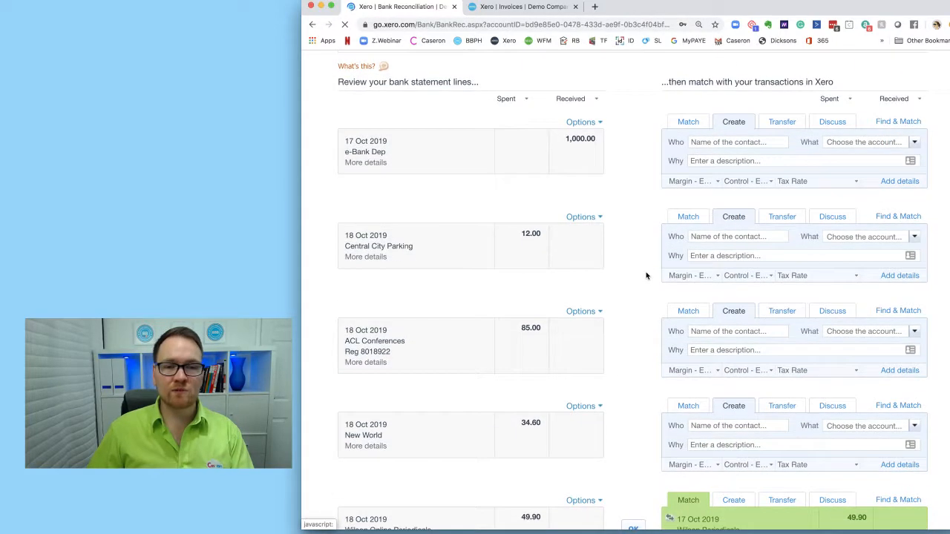
{"action": "scroll", "coordinate": [646, 276], "scroll_direction": "down", "scroll_amount": 8}
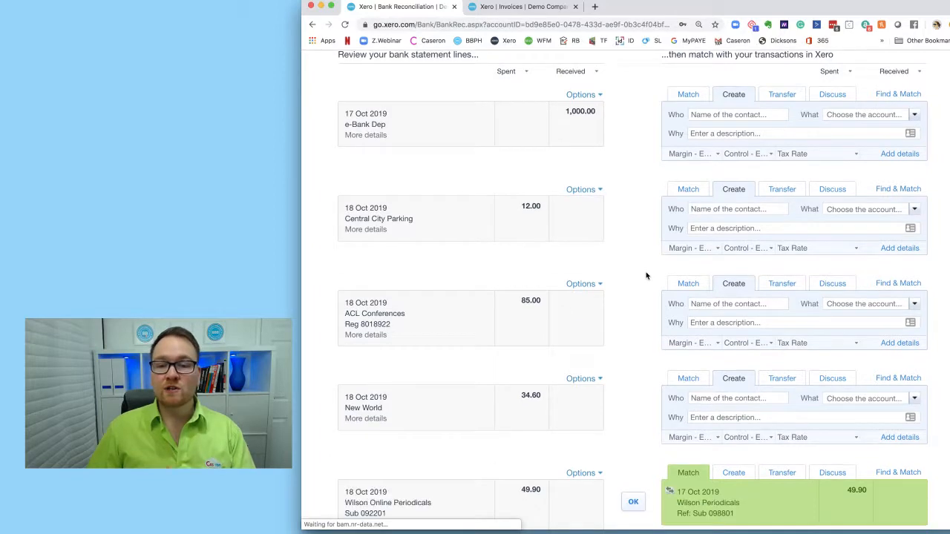
{"action": "scroll", "coordinate": [646, 276], "scroll_direction": "down", "scroll_amount": 5}
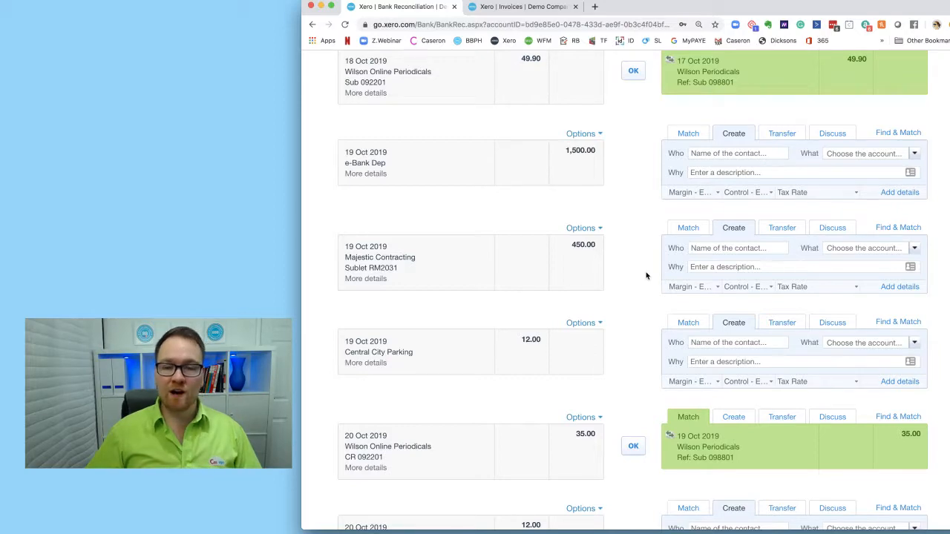
- Review the first page's prepared lines, highlighting the Ridgeway Banking Corporation fee description
{"action": "scroll", "coordinate": [645, 276], "scroll_direction": "down", "scroll_amount": 3}
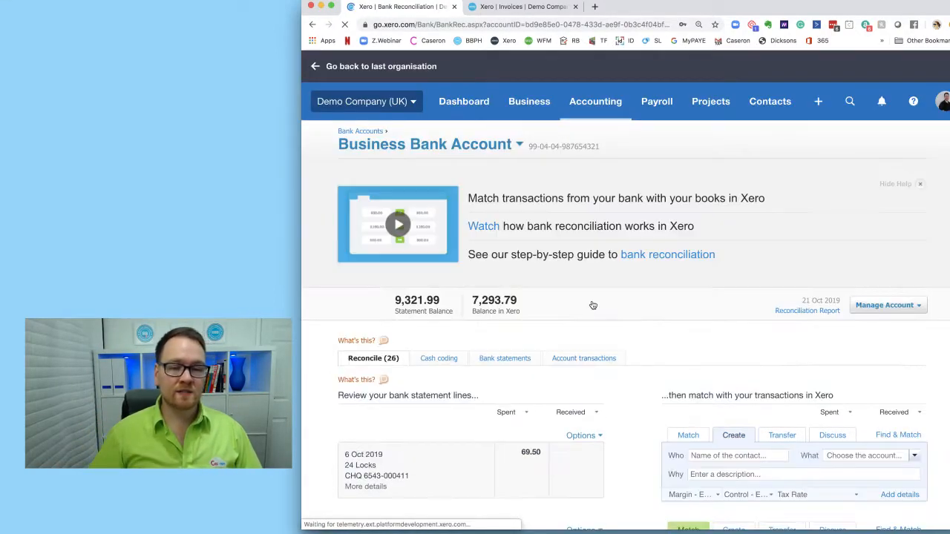
{"action": "scroll", "coordinate": [593, 305], "scroll_direction": "down", "scroll_amount": 5}
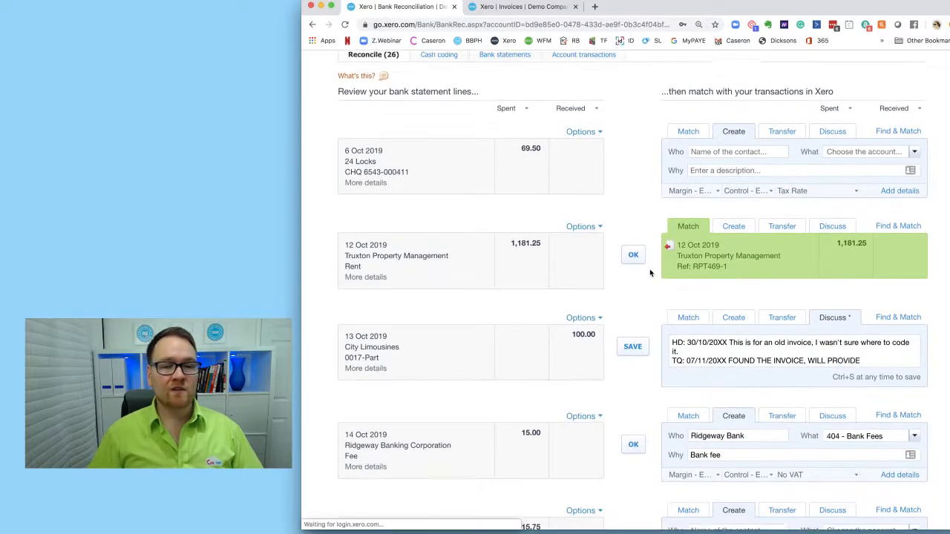
{"action": "scroll", "coordinate": [449, 237], "scroll_direction": "down", "scroll_amount": 1}
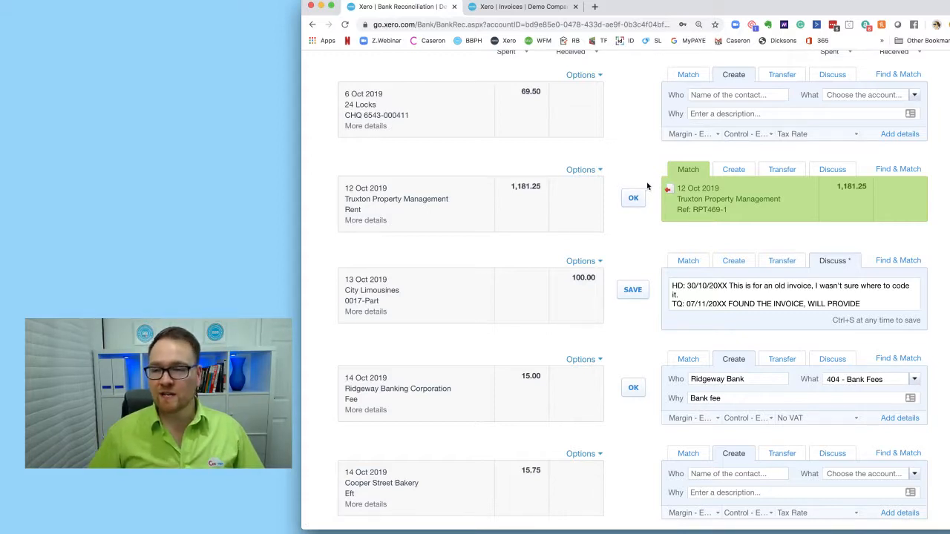
{"action": "scroll", "coordinate": [648, 186], "scroll_direction": "down", "scroll_amount": 2}
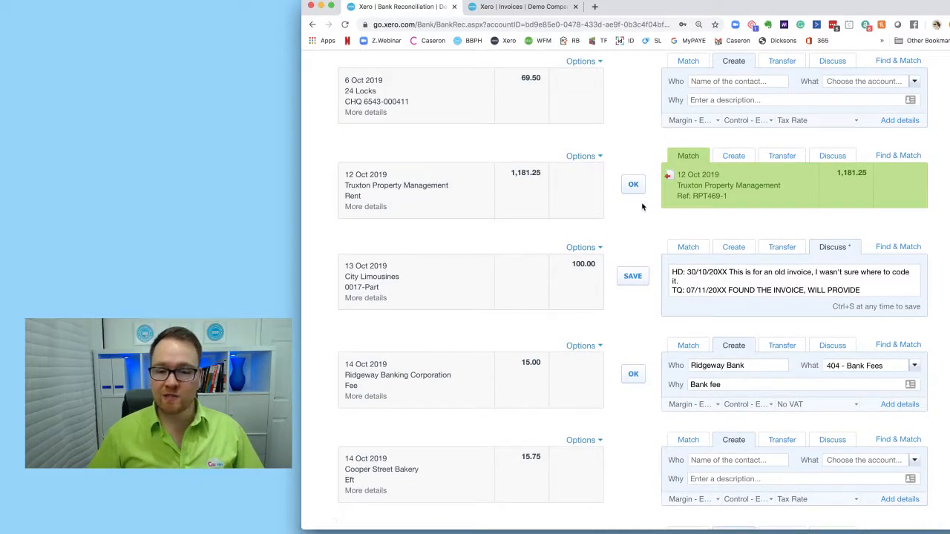
{"action": "scroll", "coordinate": [599, 204], "scroll_direction": "down", "scroll_amount": 3}
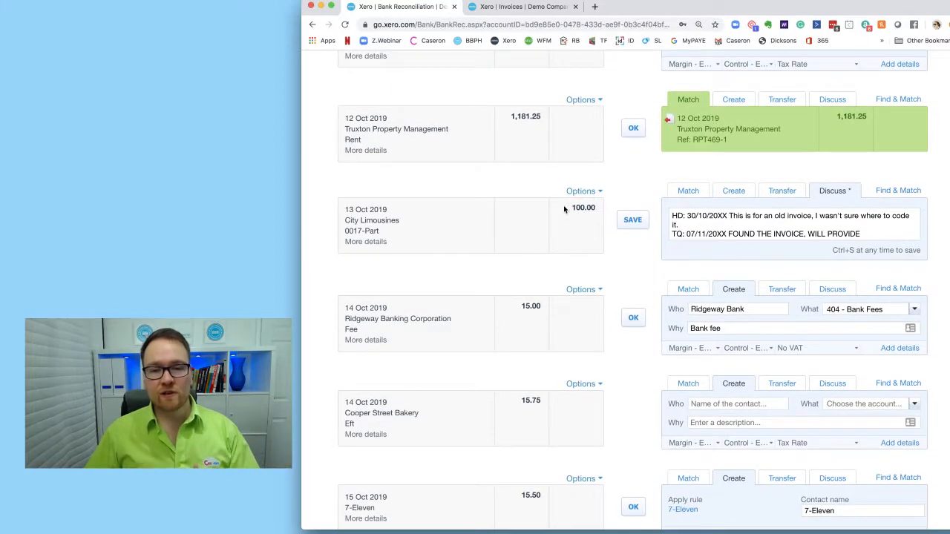
{"action": "scroll", "coordinate": [561, 210], "scroll_direction": "down", "scroll_amount": 5}
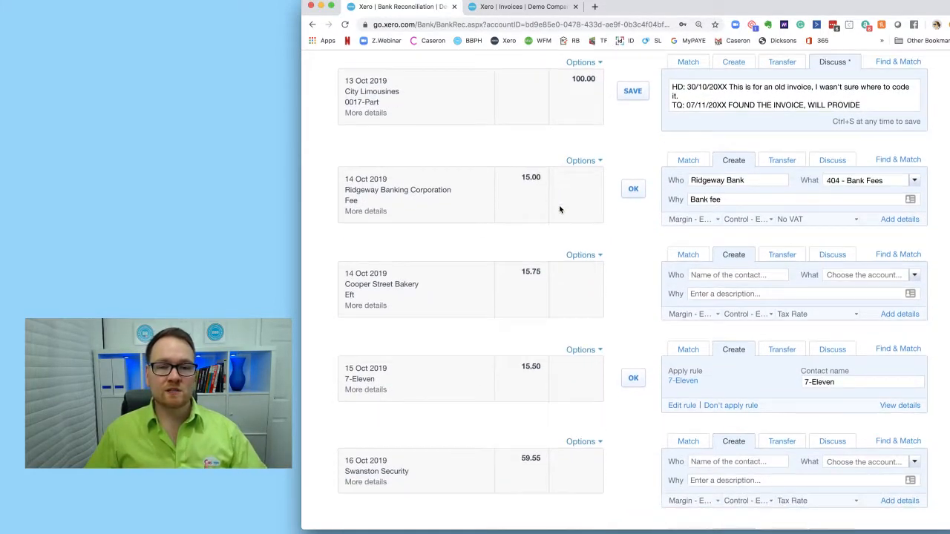
{"action": "left_click_drag", "start_coordinate": [394, 199], "coordinate": [349, 185]}
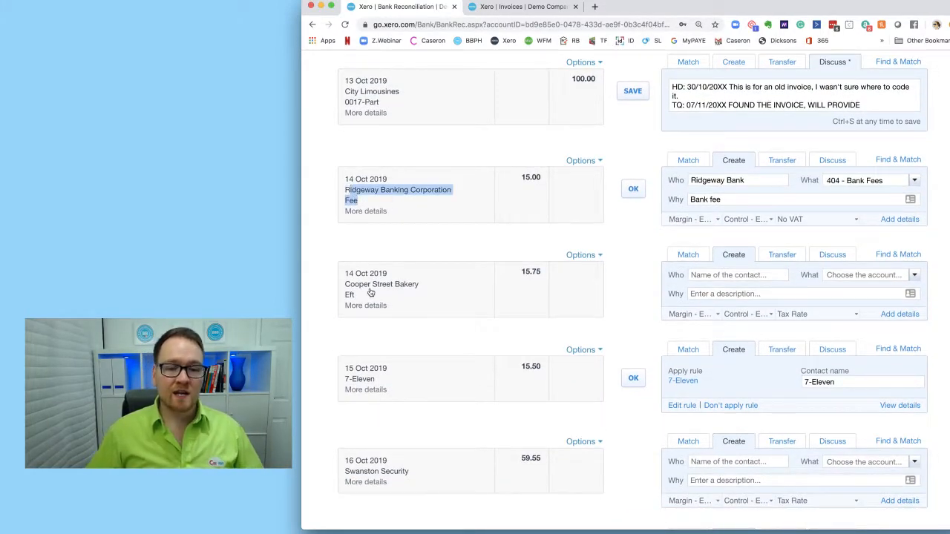
{"action": "scroll", "coordinate": [468, 282], "scroll_direction": "down", "scroll_amount": 1}
{"action": "scroll", "coordinate": [468, 282], "scroll_direction": "down", "scroll_amount": 3}
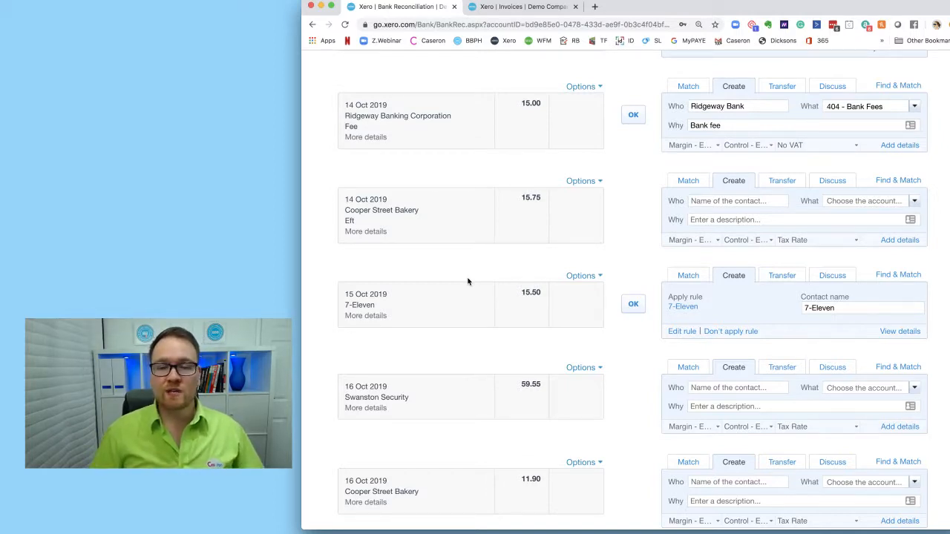
{"action": "scroll", "coordinate": [468, 282], "scroll_direction": "down", "scroll_amount": 5}
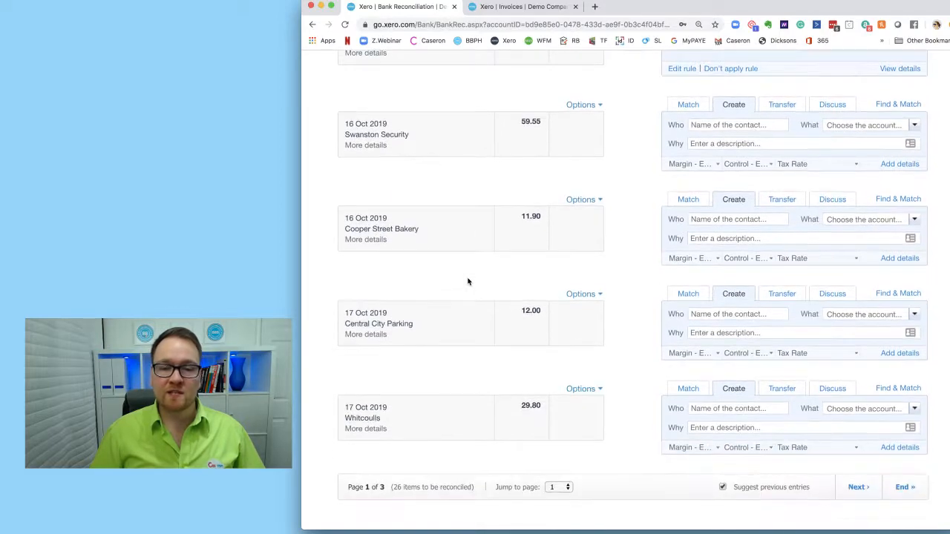
{"action": "scroll", "coordinate": [467, 281], "scroll_direction": "up", "scroll_amount": 15}
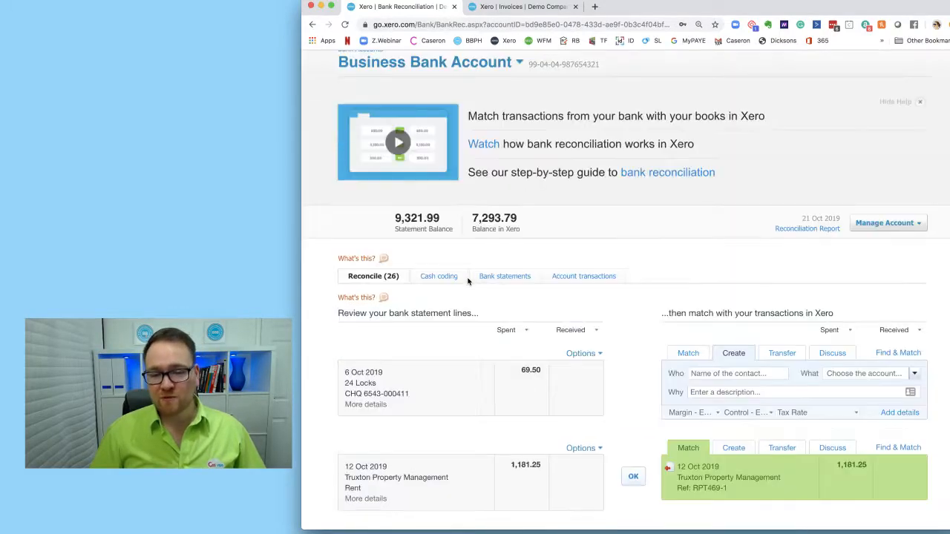
{"action": "scroll", "coordinate": [468, 281], "scroll_direction": "down", "scroll_amount": 5}
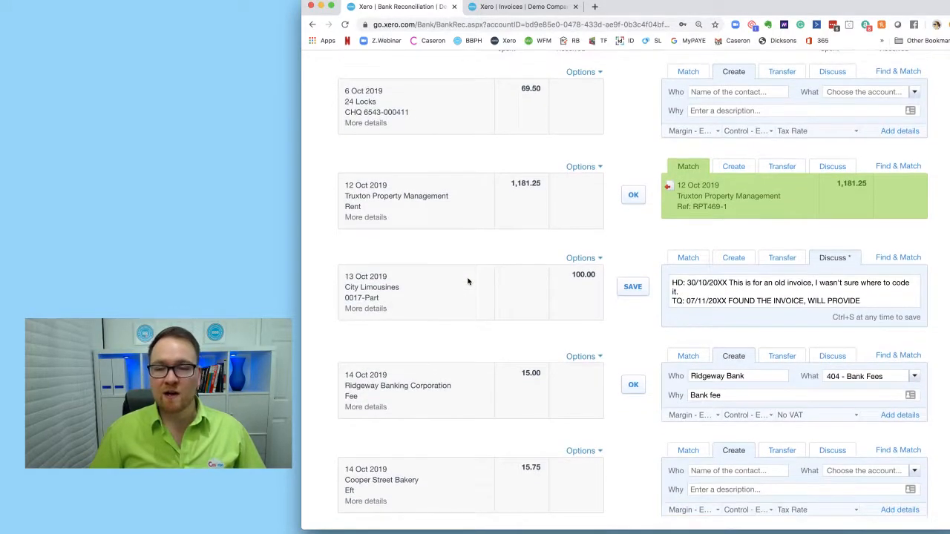
{"action": "scroll", "coordinate": [476, 284], "scroll_direction": "up", "scroll_amount": 3}
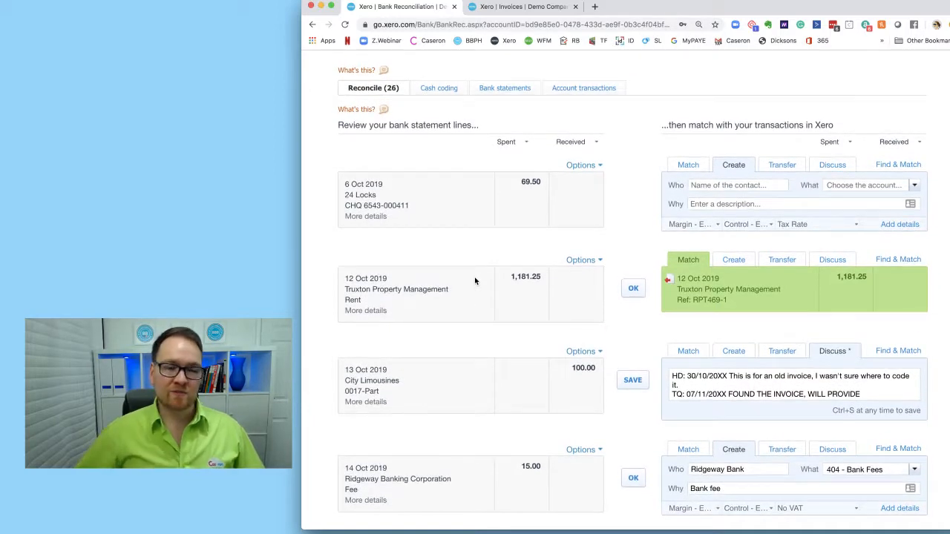
{"action": "scroll", "coordinate": [475, 281], "scroll_direction": "down", "scroll_amount": 10}
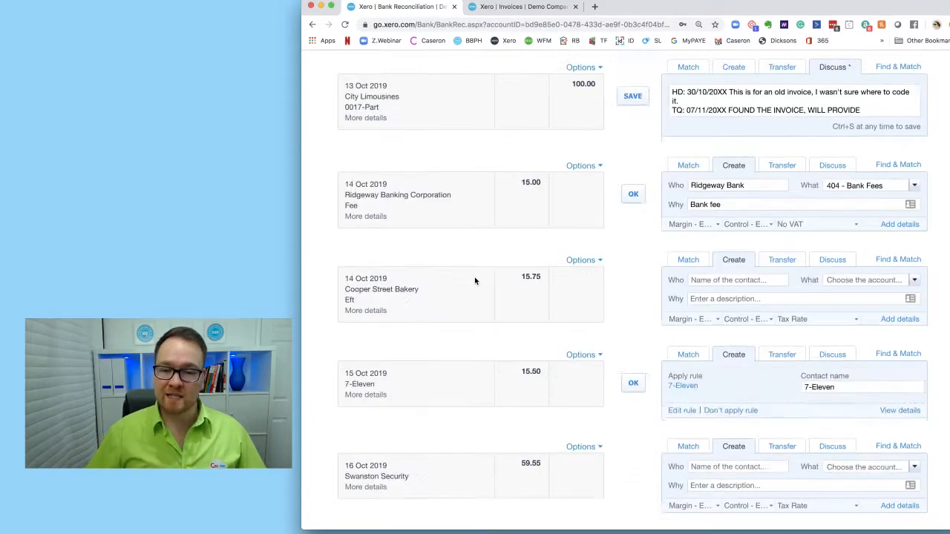
{"action": "scroll", "coordinate": [476, 281], "scroll_direction": "up", "scroll_amount": 12}
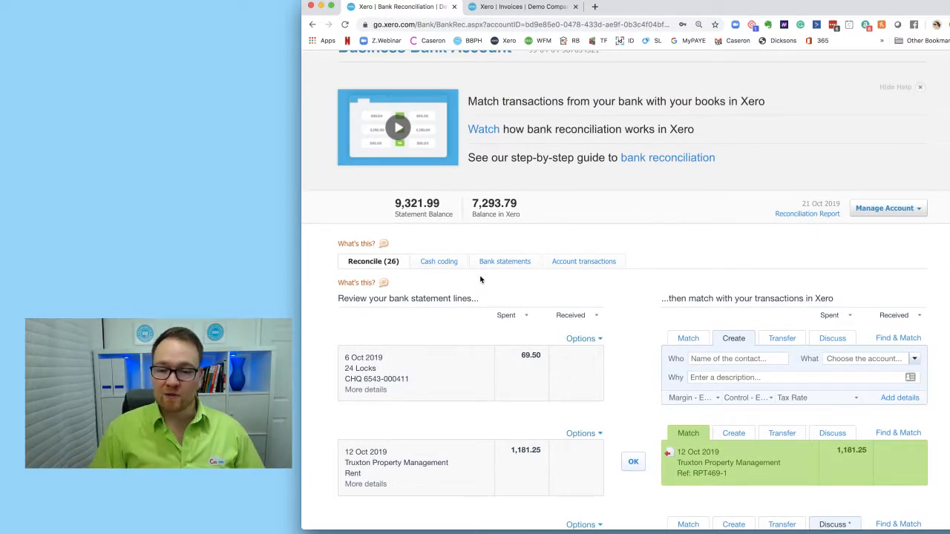
{"action": "scroll", "coordinate": [519, 267], "scroll_direction": "up", "scroll_amount": 3}
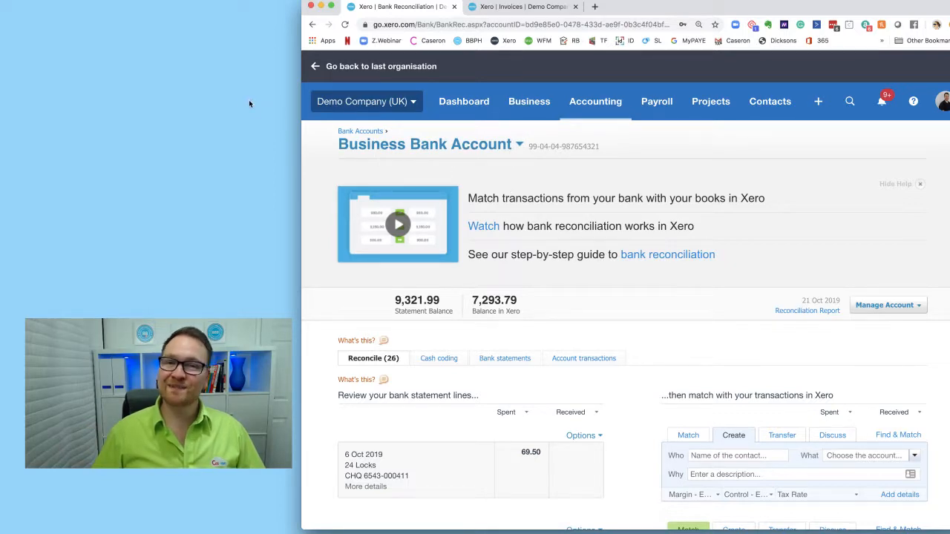
{"action": "left_click", "coordinate": [80, 84]}
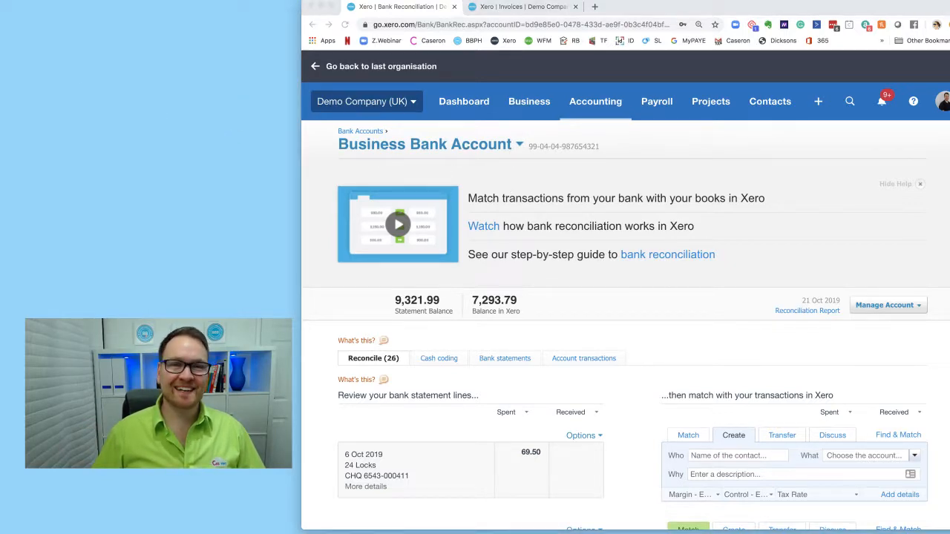